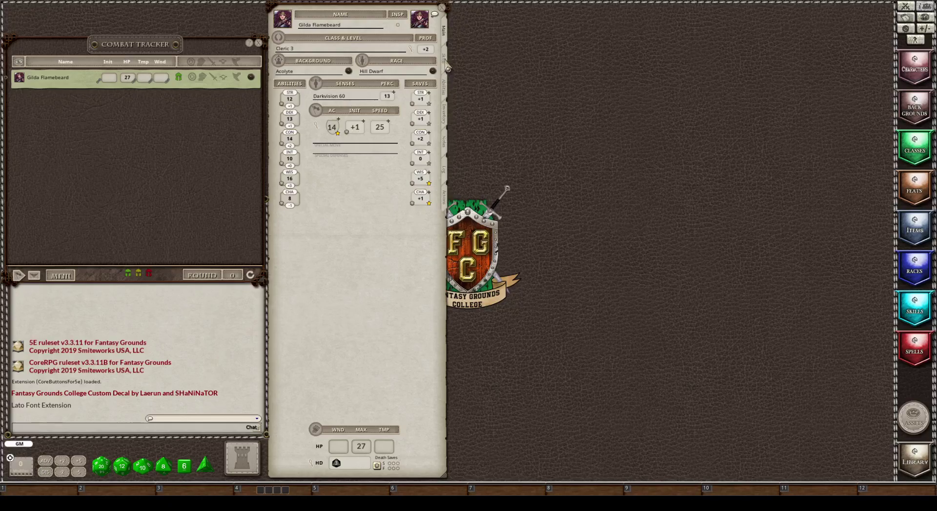
- Open the Channel Divinity: Radiance of the Dawn and Light Domain feature descriptions, showing the latter's domain spell list
{"action": "left_click", "coordinate": [445, 61]}
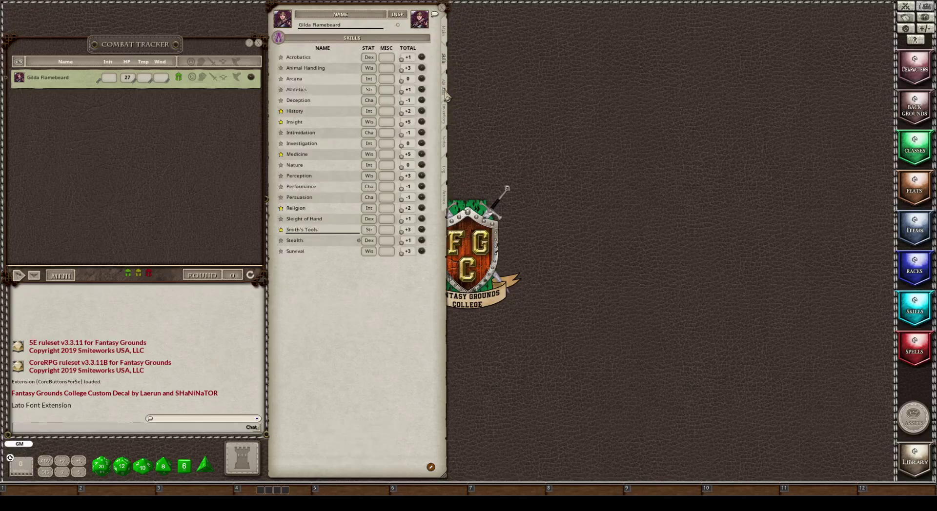
{"action": "left_click", "coordinate": [445, 93]}
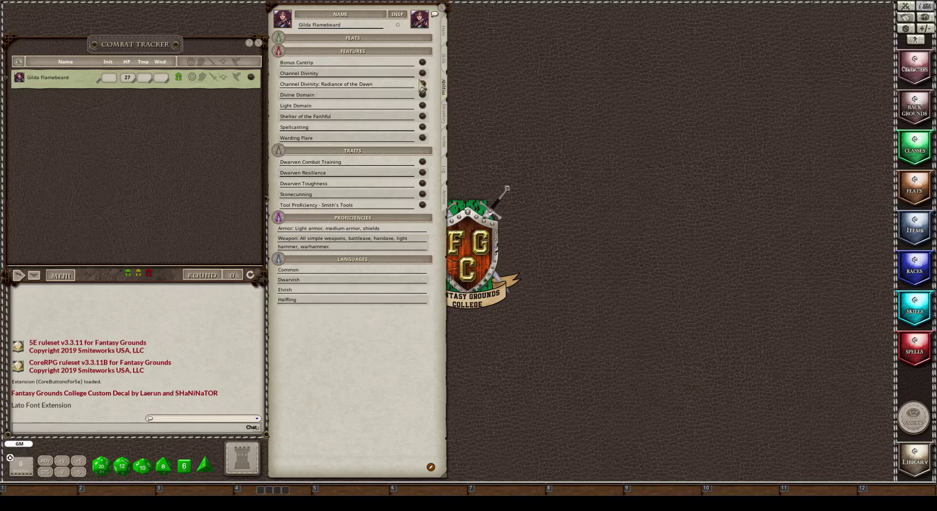
{"action": "left_click", "coordinate": [422, 90]}
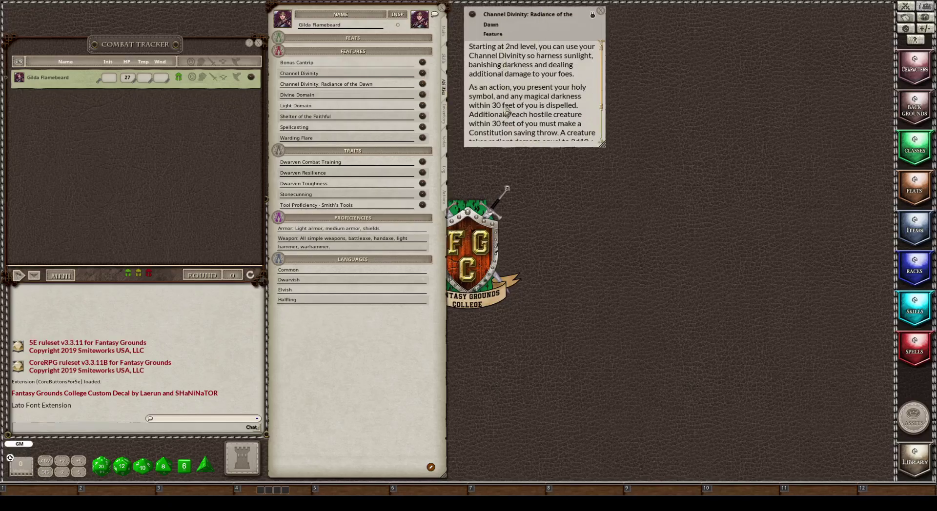
{"action": "left_click", "coordinate": [422, 105]}
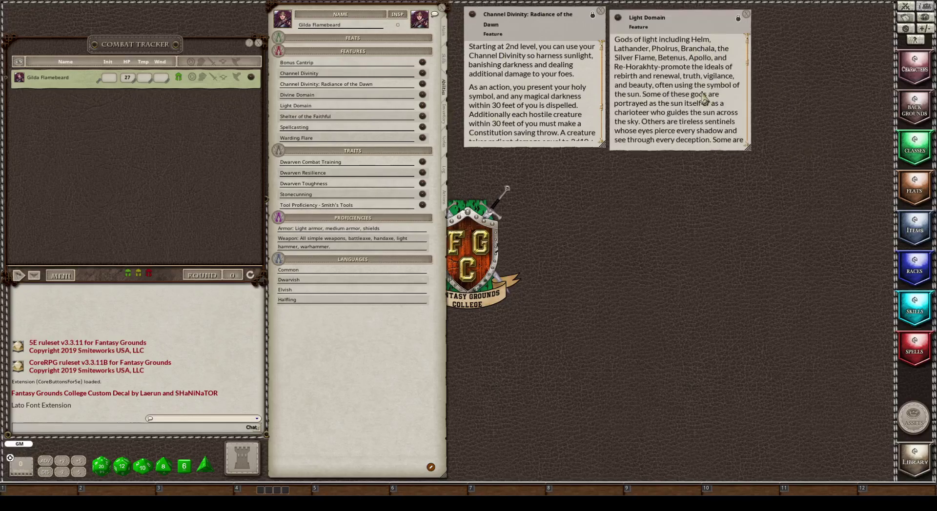
{"action": "scroll", "coordinate": [704, 98], "scroll_direction": "down", "scroll_amount": 5}
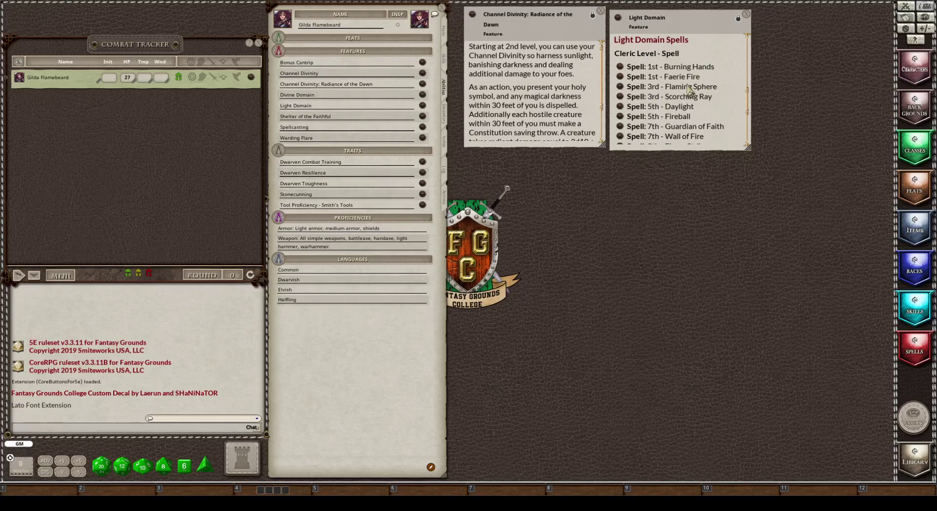
- Open the descriptions of the Warding Flare feature and the Dwarven Resilience and Stonecunning traits beside the others
{"action": "left_click", "coordinate": [423, 138]}
{"action": "left_click_drag", "start_coordinate": [516, 262], "coordinate": [804, 73]}
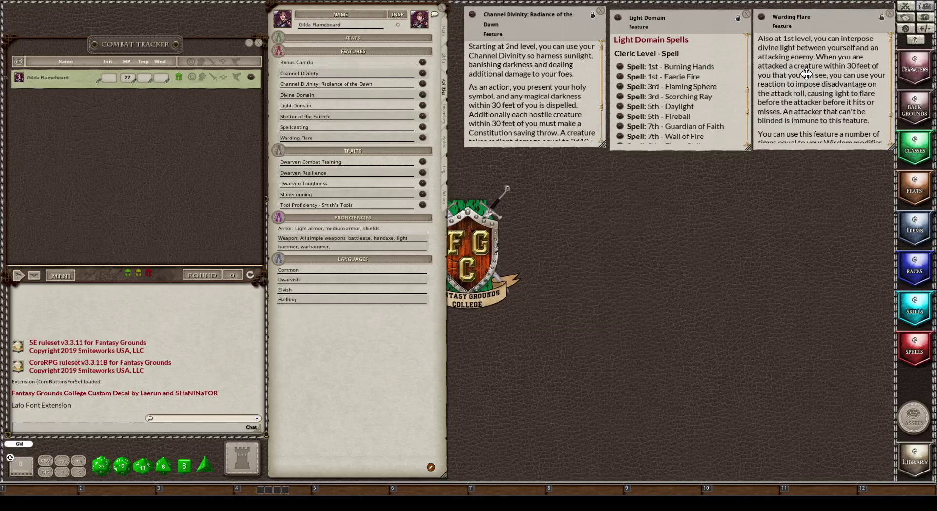
{"action": "left_click", "coordinate": [422, 174]}
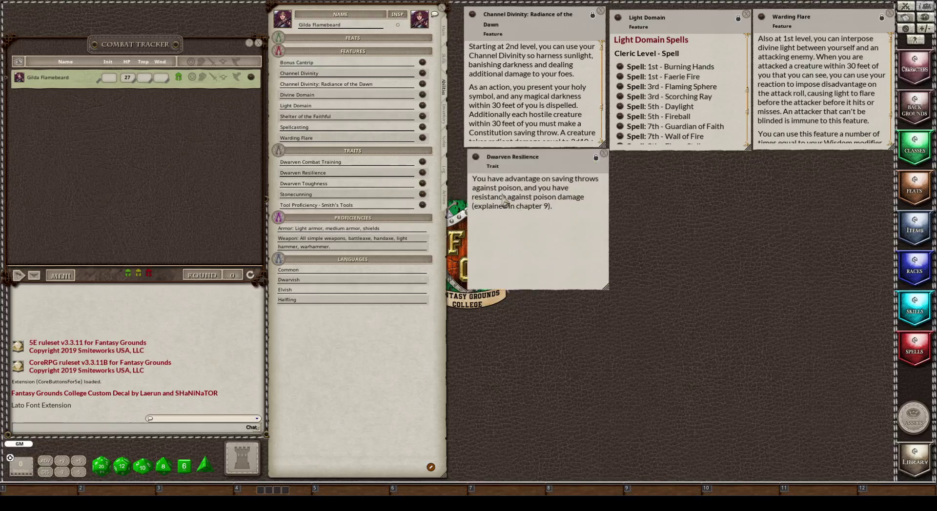
{"action": "left_click", "coordinate": [422, 194]}
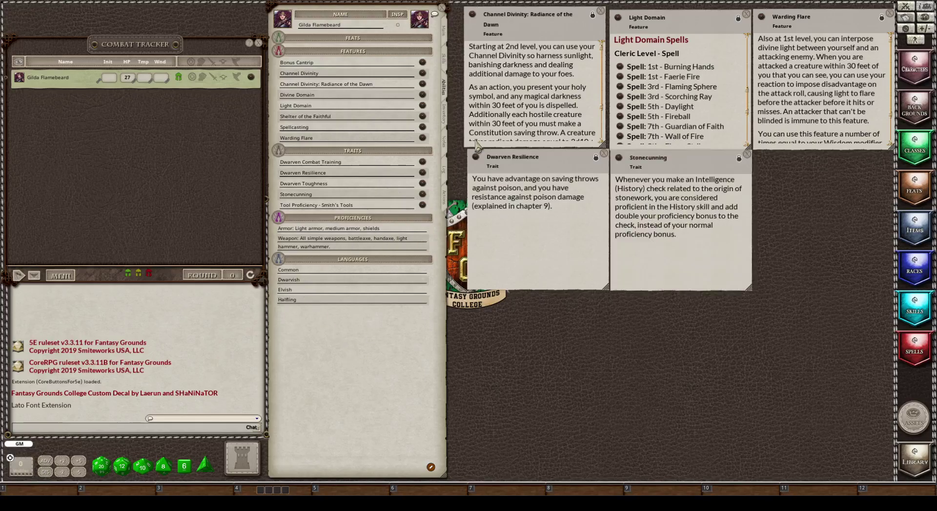
- Make the character's actions list editable and add nine blank powers
{"action": "left_click", "coordinate": [446, 206]}
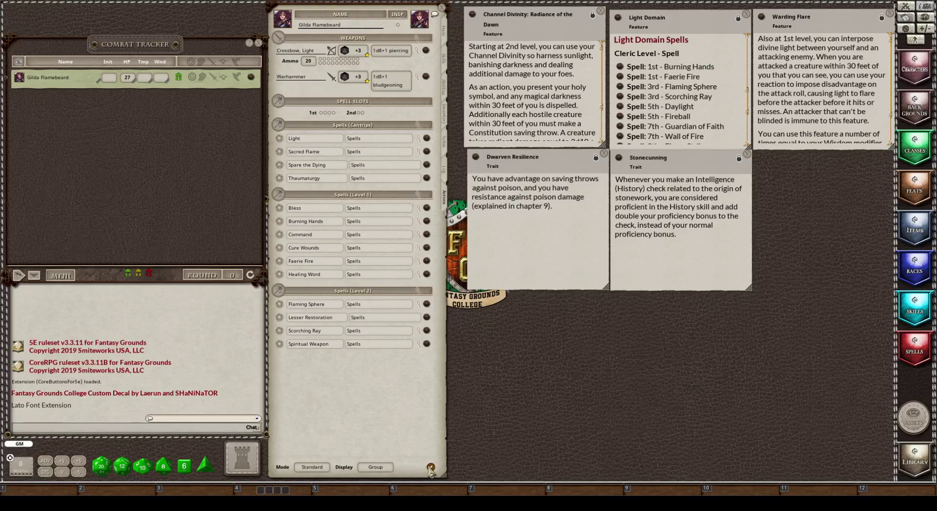
{"action": "left_click", "coordinate": [431, 468]}
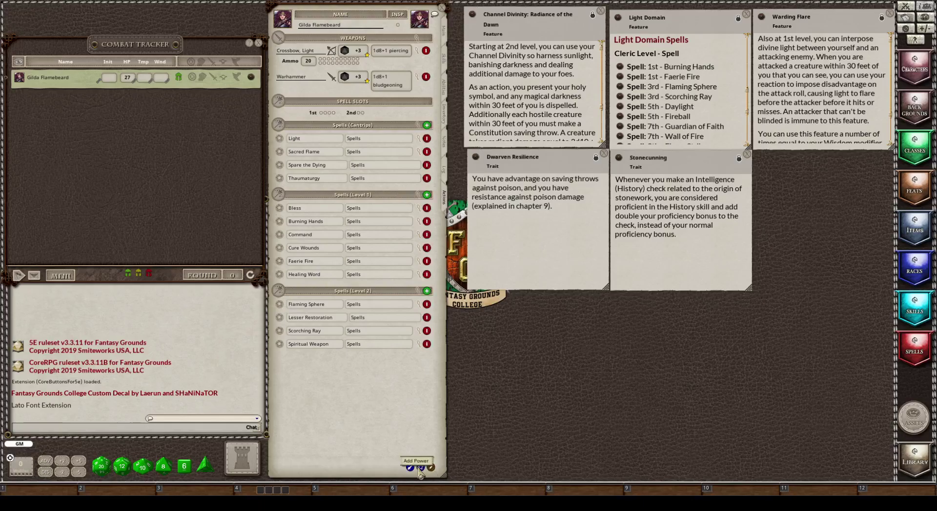
{"action": "left_click", "coordinate": [421, 469]}
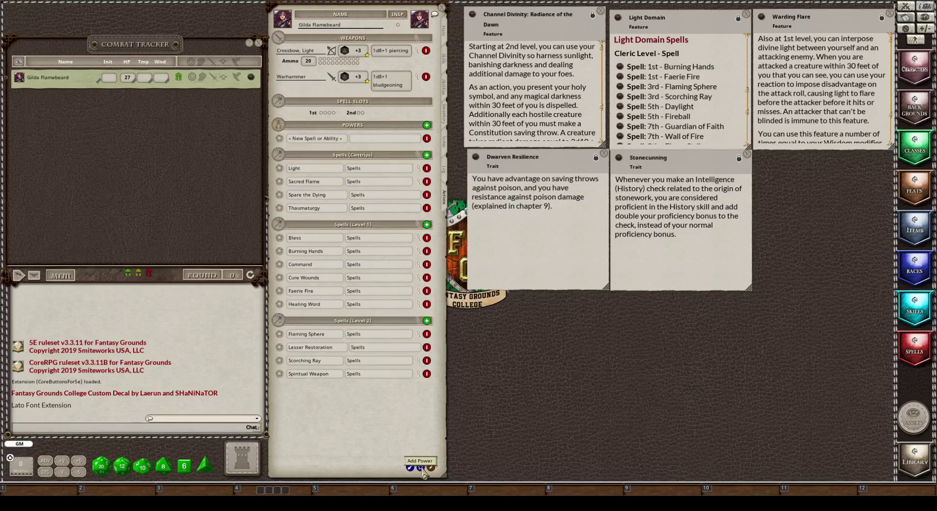
{"action": "left_click", "coordinate": [422, 469]}
{"action": "left_click", "coordinate": [422, 469]}
{"action": "left_click", "coordinate": [422, 470]}
{"action": "left_click", "coordinate": [421, 469]}
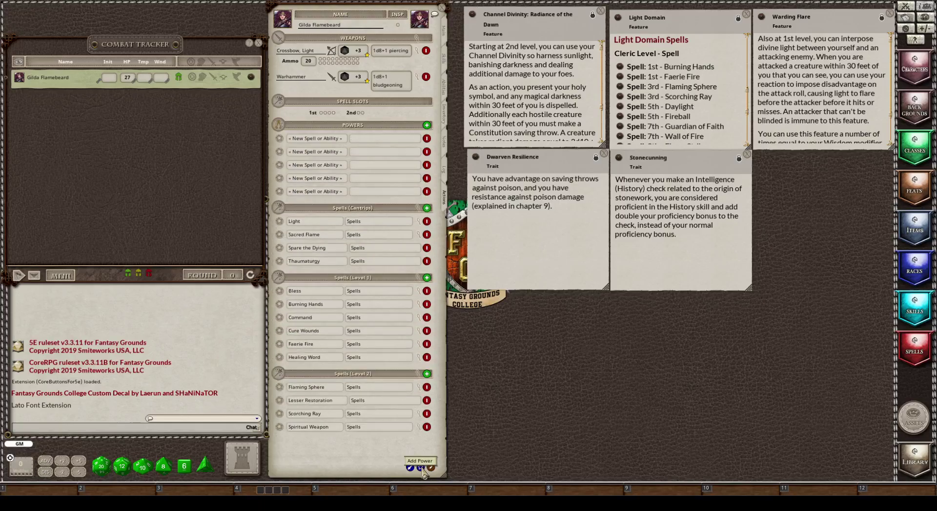
{"action": "left_click", "coordinate": [421, 469]}
{"action": "left_click", "coordinate": [421, 469]}
{"action": "left_click", "coordinate": [422, 469]}
{"action": "left_click", "coordinate": [421, 470]}
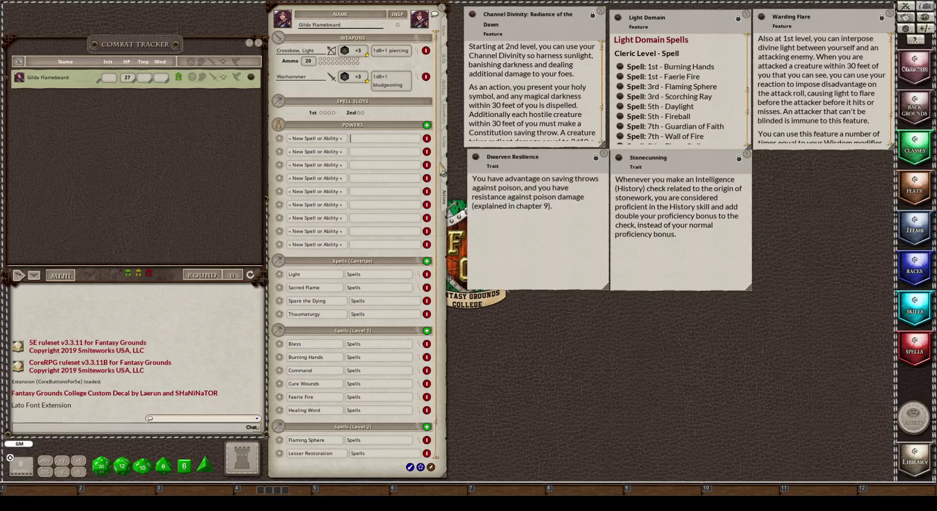
- Assign one blank power to the group Standard Actions and another to the group Racial Traits
{"action": "type", "text": "Standard Actions"}
{"action": "scroll", "coordinate": [314, 144], "scroll_direction": "down", "scroll_amount": 1}
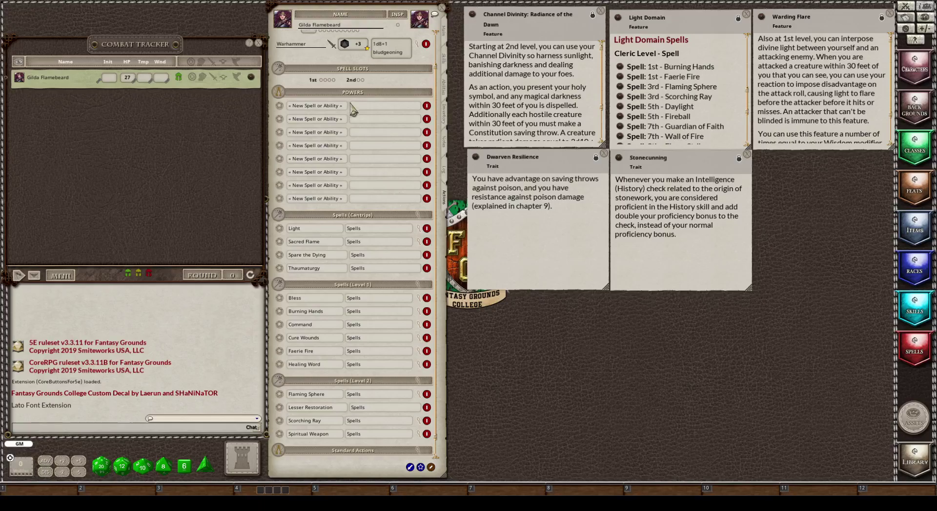
{"action": "left_click", "coordinate": [363, 107]}
{"action": "type", "text": "Rac"}
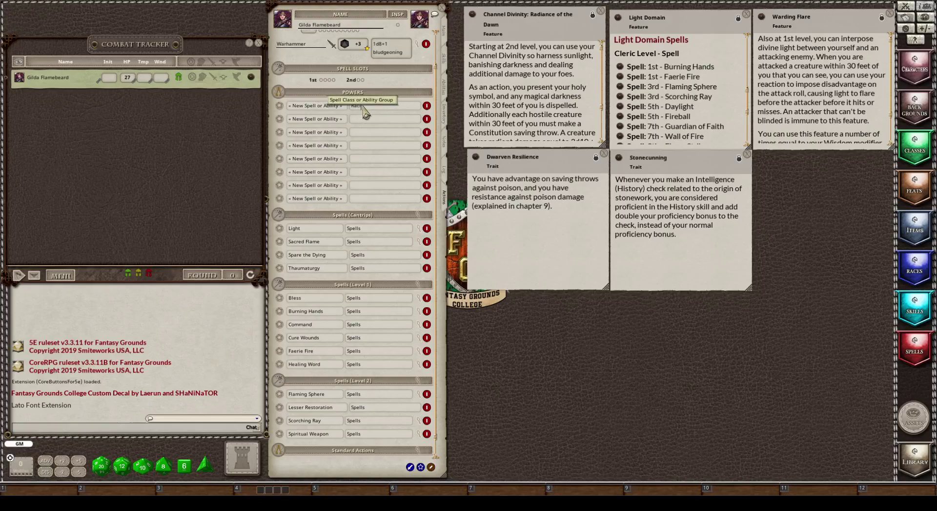
{"action": "type", "text": "ial Trai"}
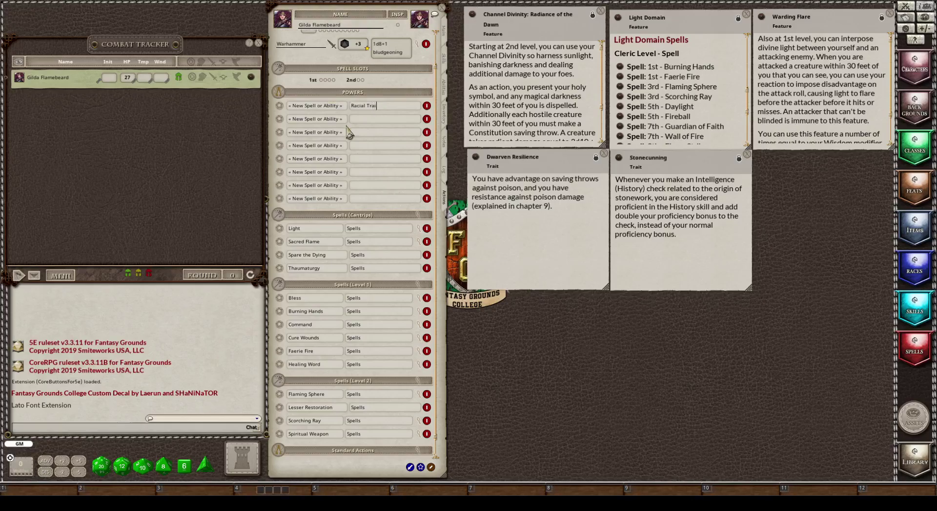
{"action": "type", "text": "ts"}
- Assign one blank power to the group Class Features and another to the group Light Domain Spells
{"action": "left_click", "coordinate": [381, 120]}
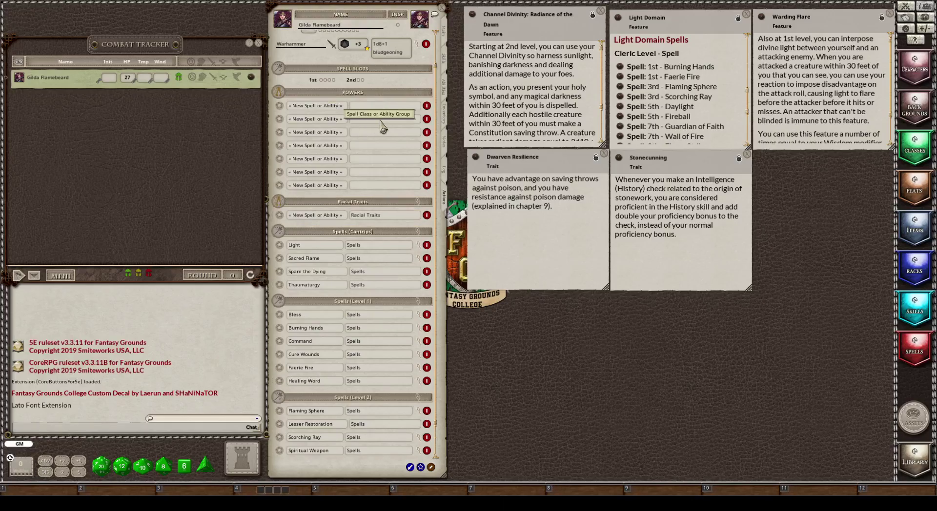
{"action": "type", "text": "Class Features"}
{"action": "key", "text": "Return"}
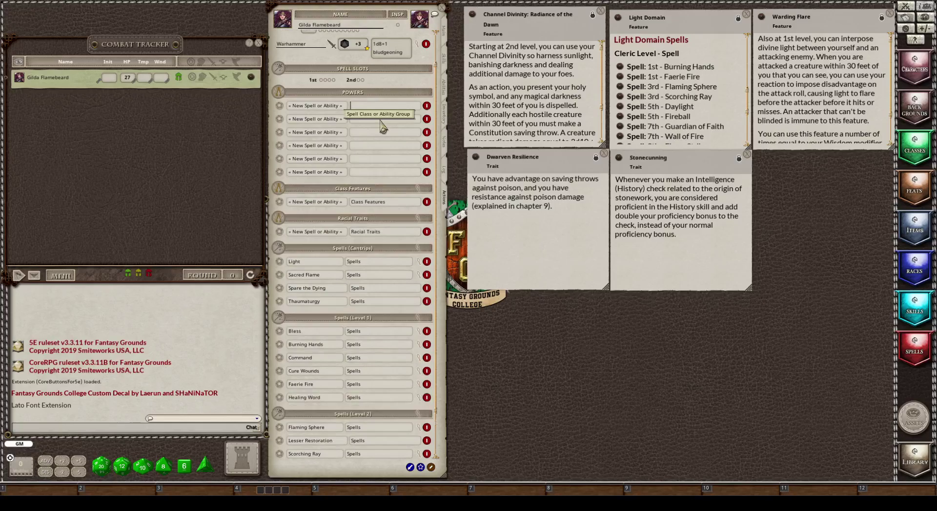
{"action": "type", "text": "Light "}
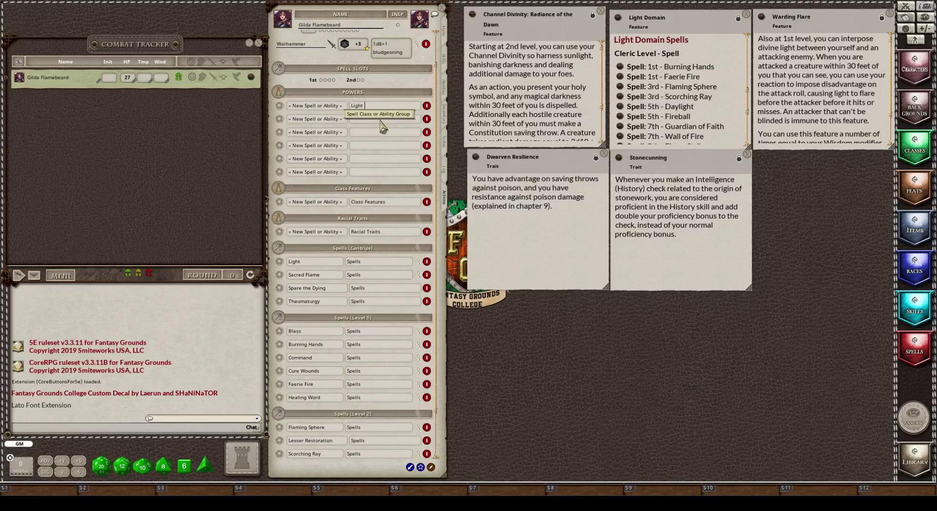
{"action": "type", "text": "Domain Spells"}
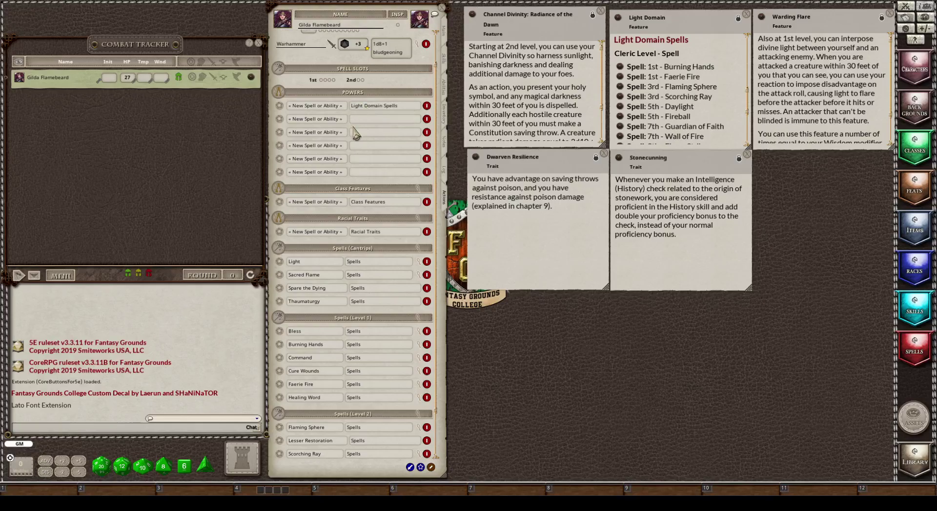
{"action": "key", "text": "Return"}
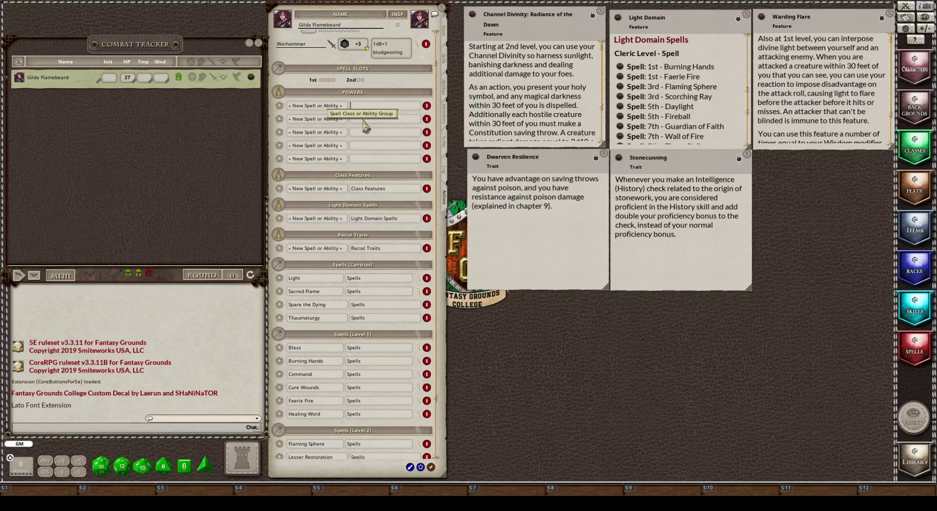
- Assign another blank power to the group Channel Divinity
{"action": "type", "text": "Ch"}
{"action": "type", "text": "alle"}
{"action": "type", "text": "l D"}
{"action": "type", "text": "i"}
{"action": "type", "text": "vi"}
{"action": "key", "text": "BackSpace"}
{"action": "key", "text": "BackSpace"}
{"action": "key", "text": "BackSpace"}
{"action": "key", "text": "BackSpace"}
{"action": "key", "text": "BackSpace"}
{"action": "key", "text": "BackSpace"}
{"action": "key", "text": "BackSpace"}
{"action": "key", "text": "BackSpace"}
{"action": "type", "text": "nnel"}
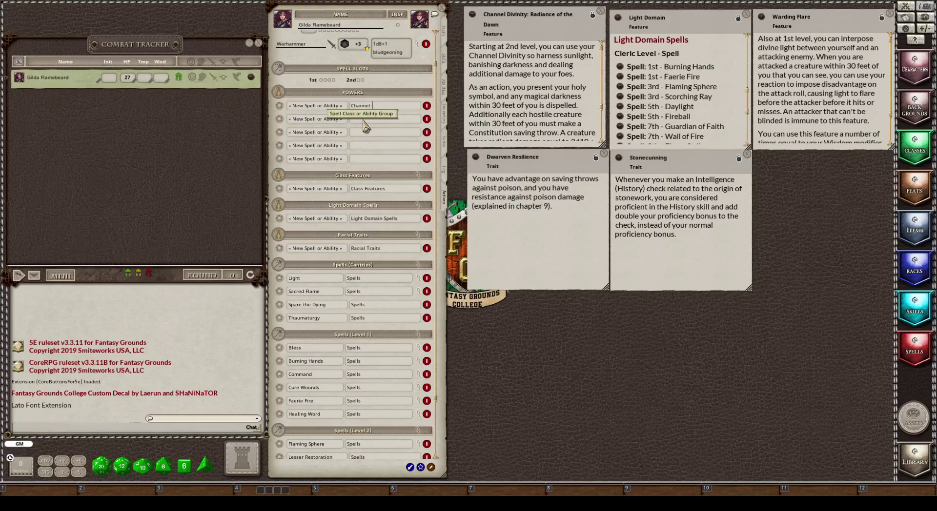
{"action": "type", "text": " Divinity"}
{"action": "key", "text": "Return"}
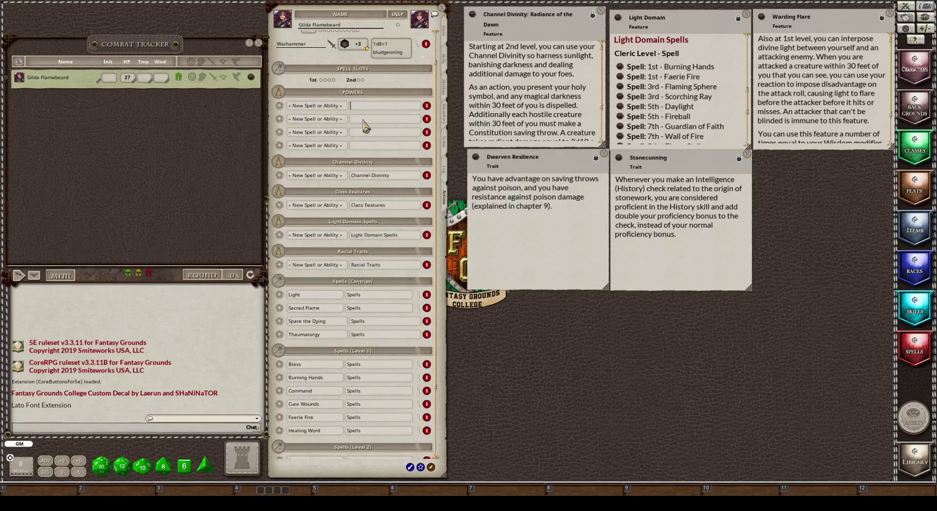
- Assign the four remaining blank powers to the group Consumables
{"action": "type", "text": "Consumables"}
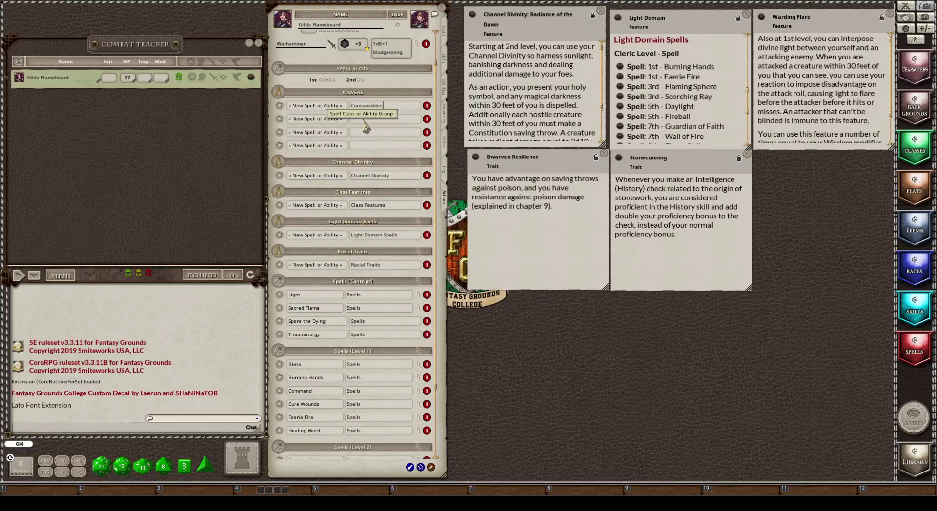
{"action": "key", "text": "Return"}
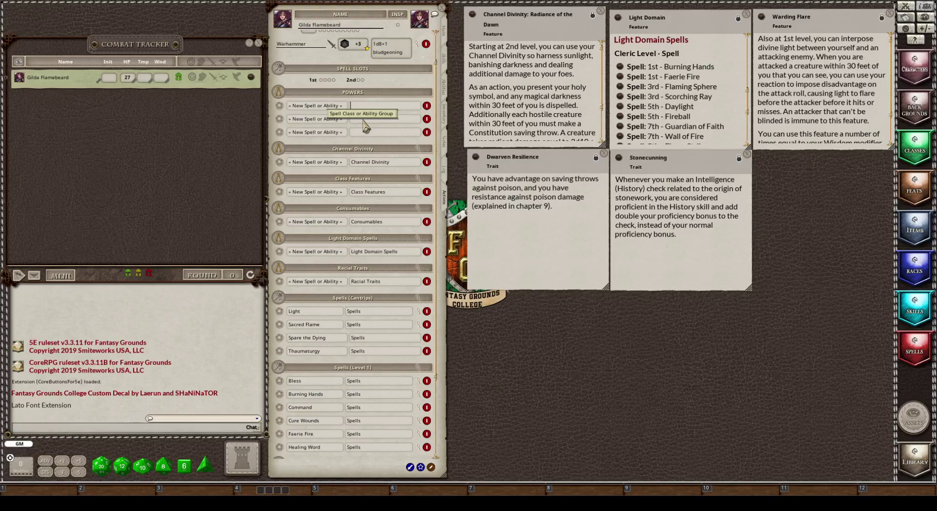
{"action": "type", "text": "Consuma"}
{"action": "key", "text": "Tab"}
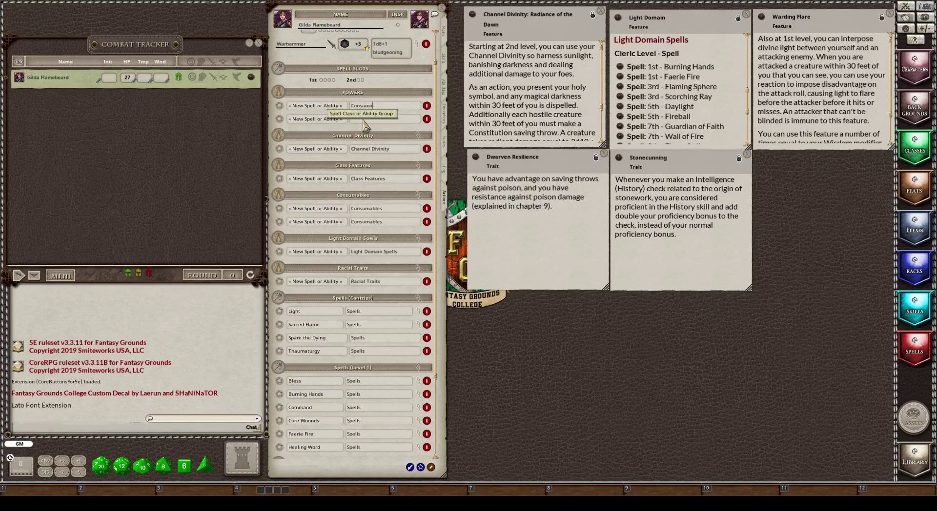
{"action": "key", "text": "Tab"}
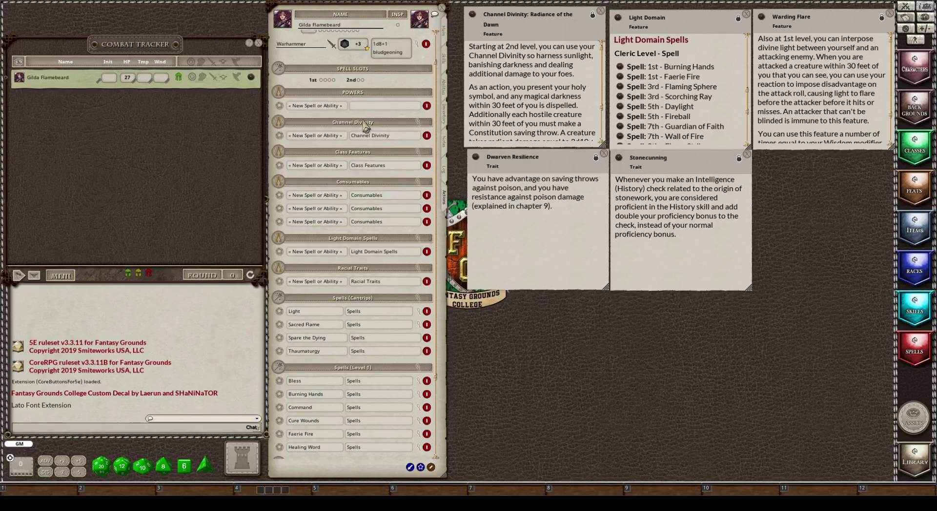
{"action": "type", "text": "Consumables"}
{"action": "left_click", "coordinate": [363, 136]}
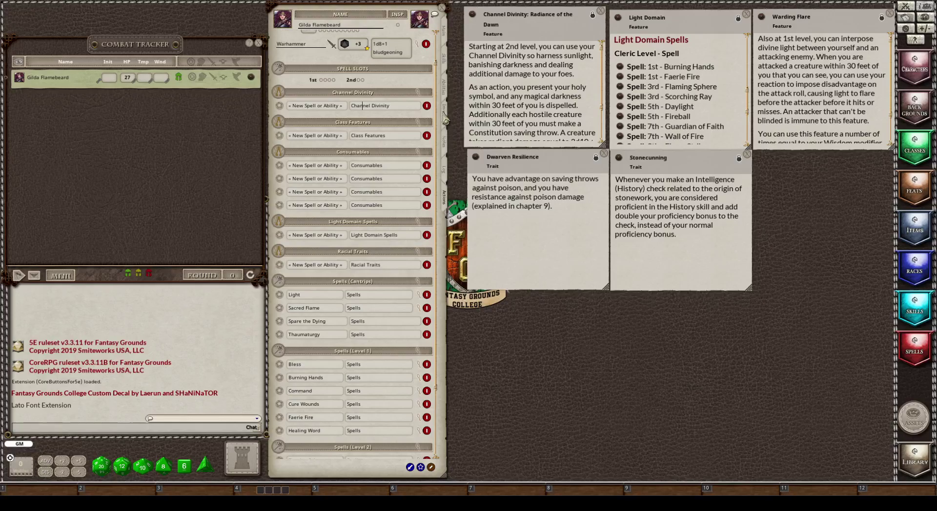
- Find the item Potion of Healing in the item library and add it to the character's inventory
{"action": "left_click", "coordinate": [444, 116]}
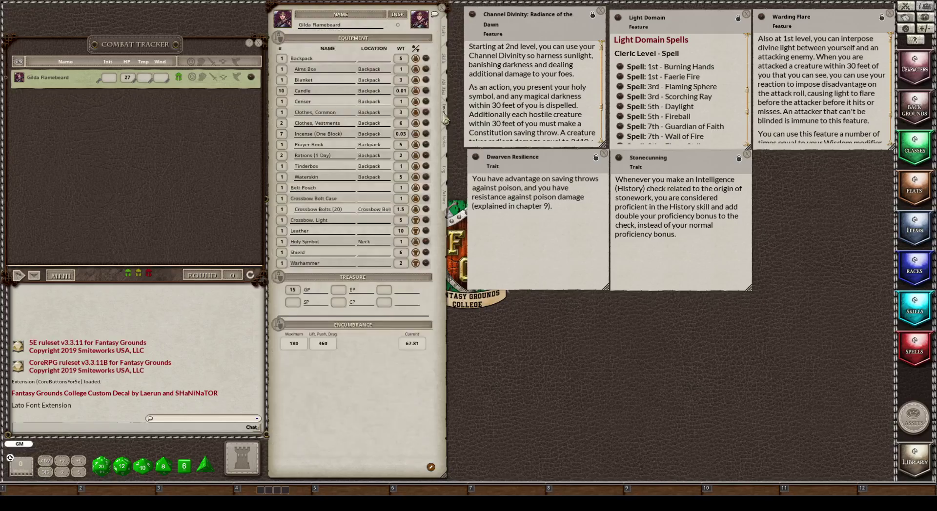
{"action": "left_click", "coordinate": [916, 230]}
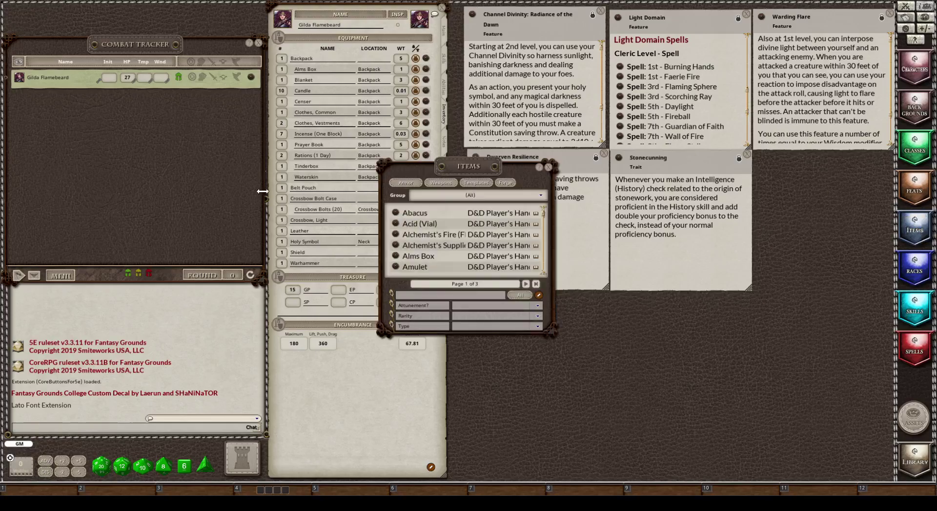
{"action": "left_click", "coordinate": [412, 296]}
{"action": "type", "text": "potion of healing"}
{"action": "key", "text": "Return"}
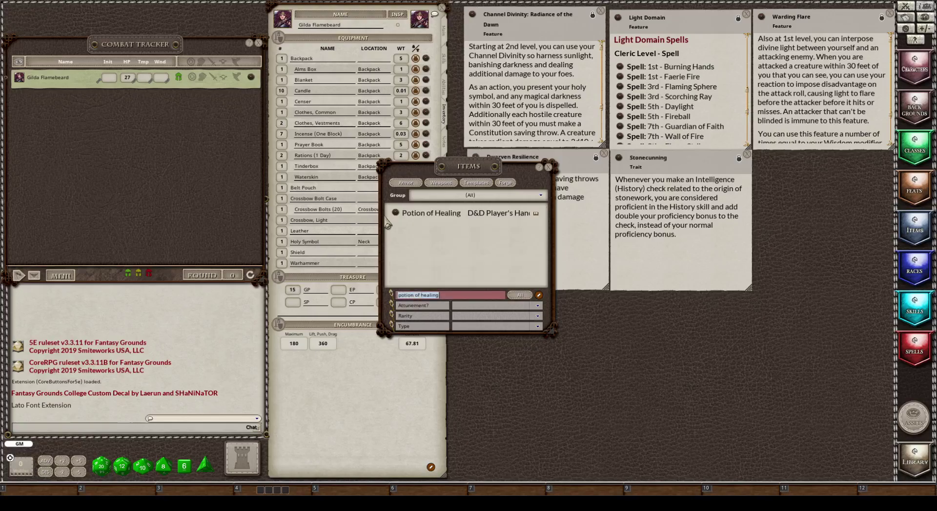
{"action": "left_click_drag", "start_coordinate": [395, 214], "coordinate": [327, 174]}
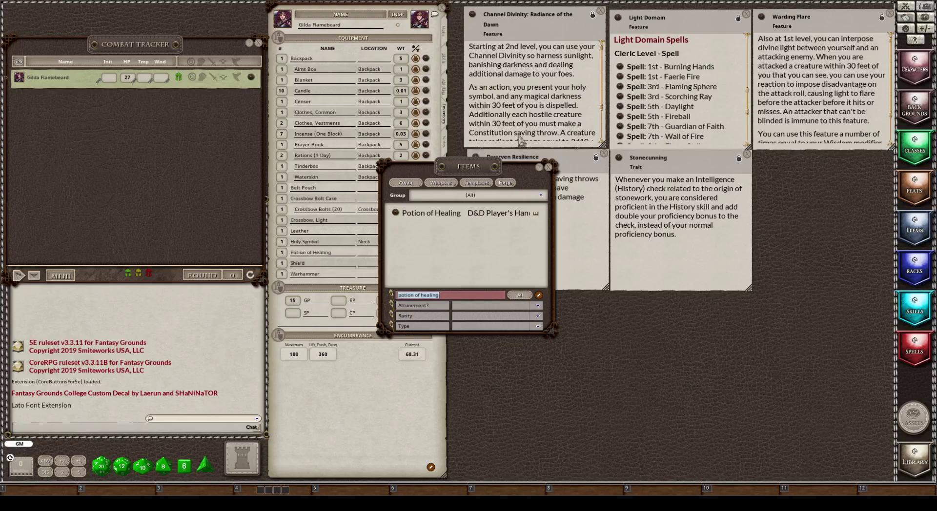
{"action": "left_click", "coordinate": [548, 166]}
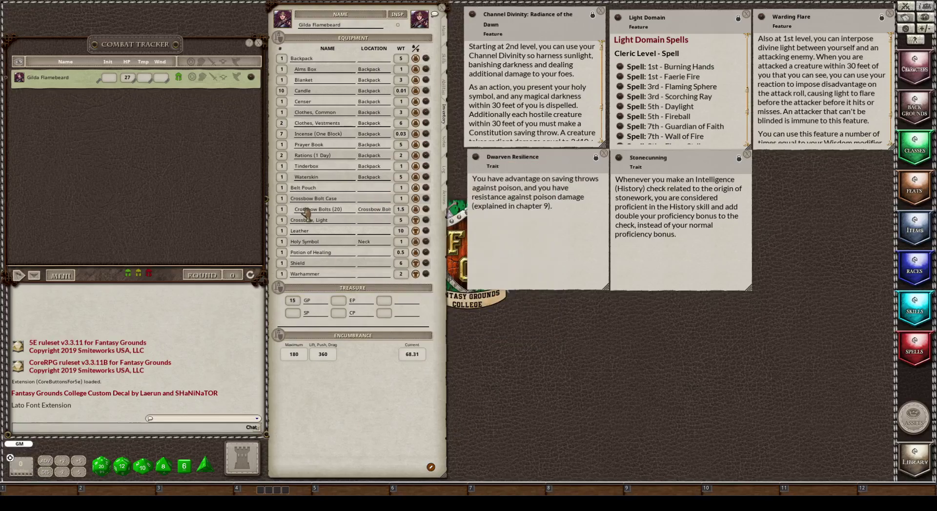
- Set the Potion of Healing's inventory location to Backpack
{"action": "left_click", "coordinate": [372, 254]}
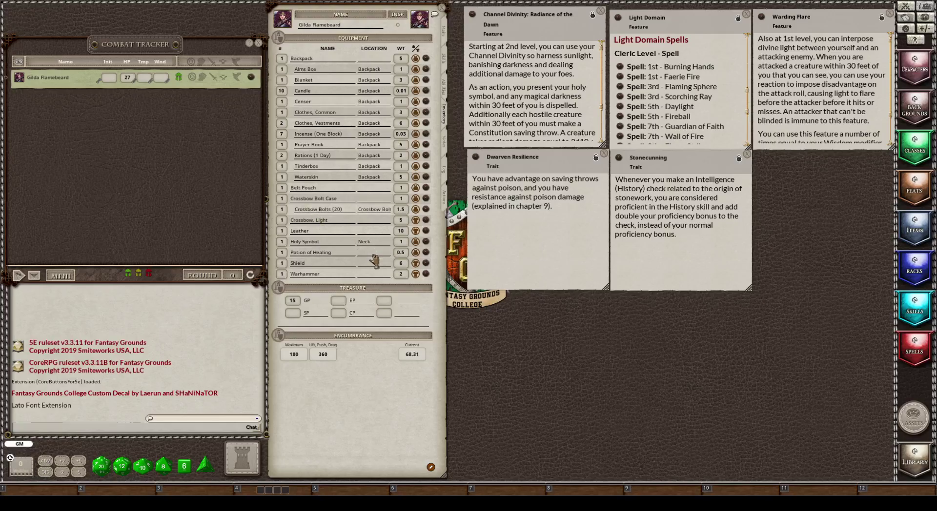
{"action": "type", "text": "Backpack"}
{"action": "left_click", "coordinate": [351, 214]}
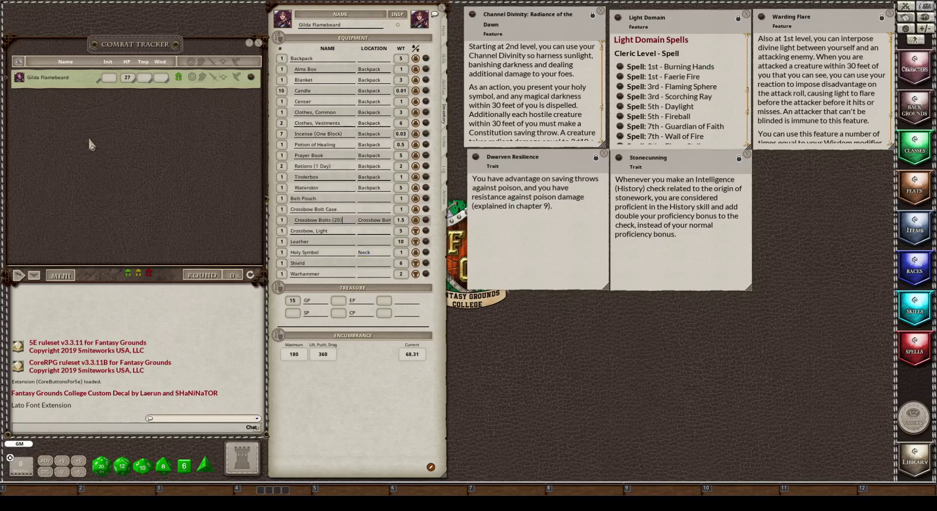
- Show the character's actions and limit the spell library to the group 5E Effects Coding - Class Features
{"action": "left_click", "coordinate": [444, 198]}
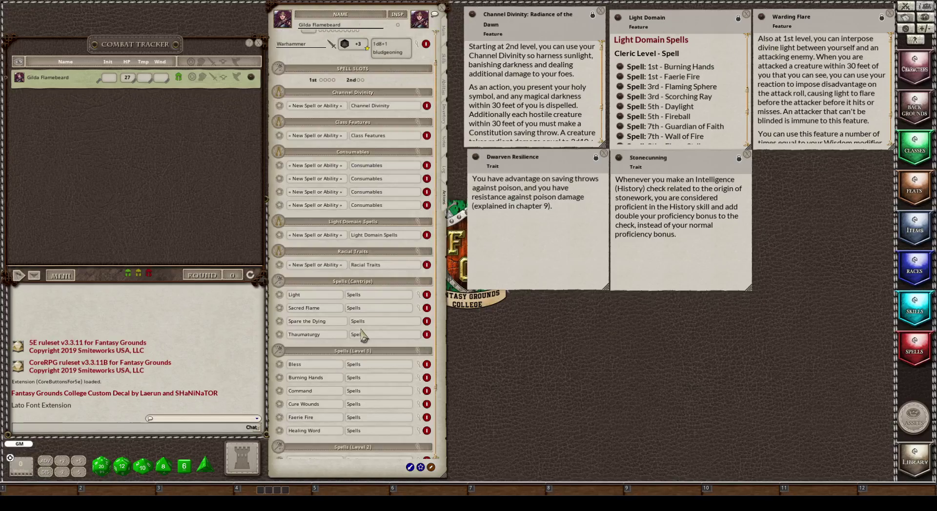
{"action": "scroll", "coordinate": [361, 334], "scroll_direction": "down", "scroll_amount": 4}
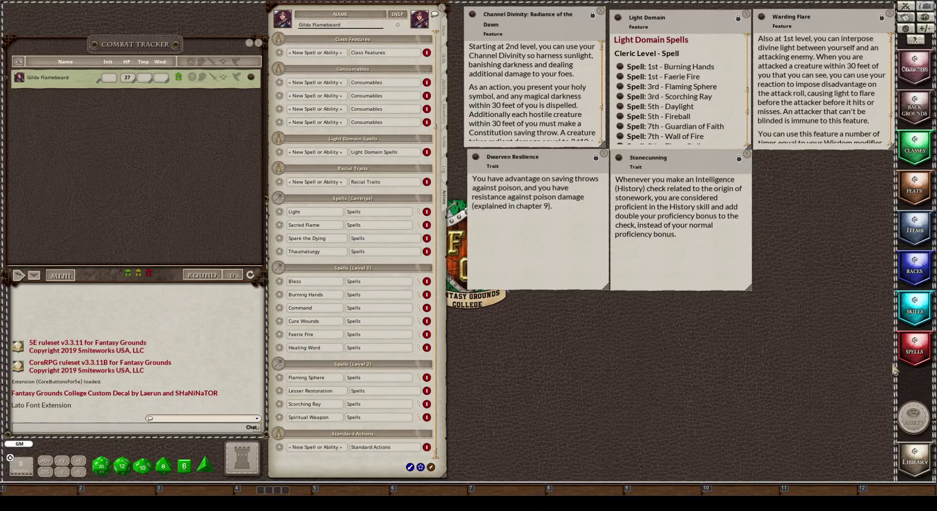
{"action": "left_click", "coordinate": [920, 469]}
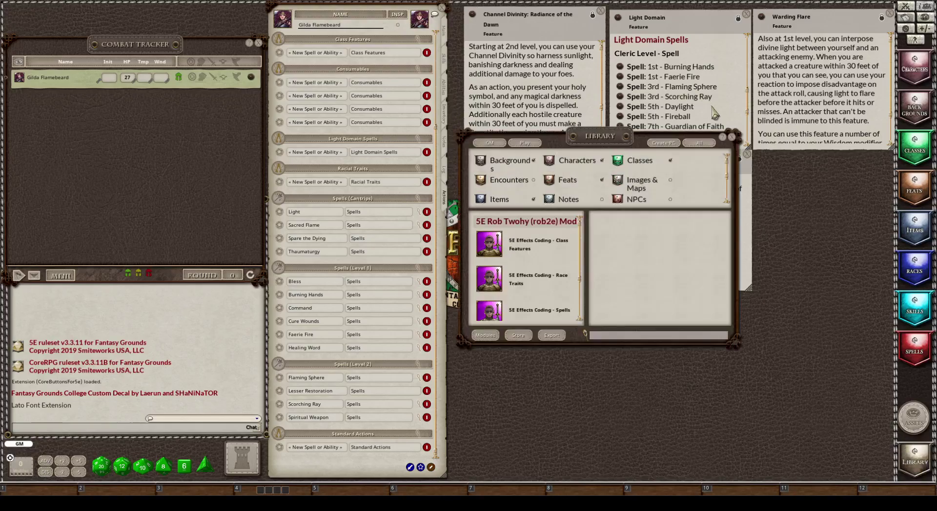
{"action": "left_click", "coordinate": [732, 138]}
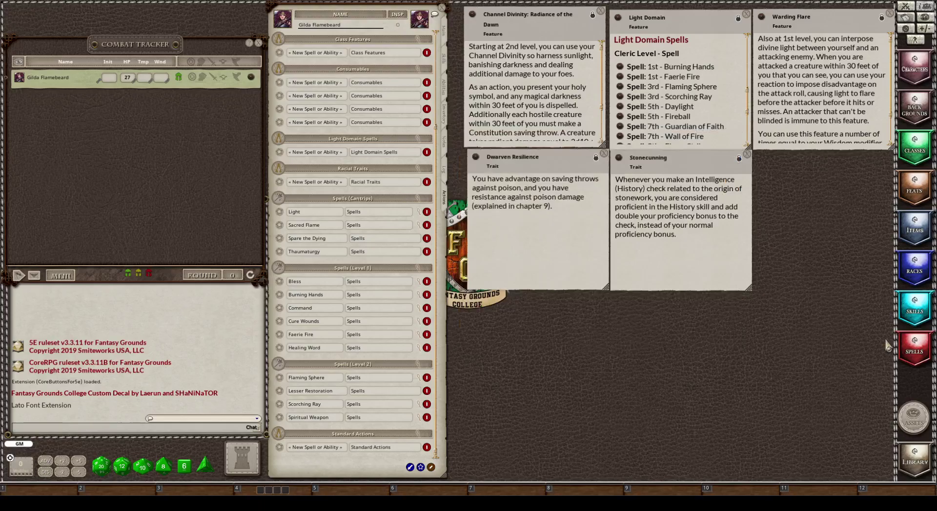
{"action": "left_click", "coordinate": [914, 347]}
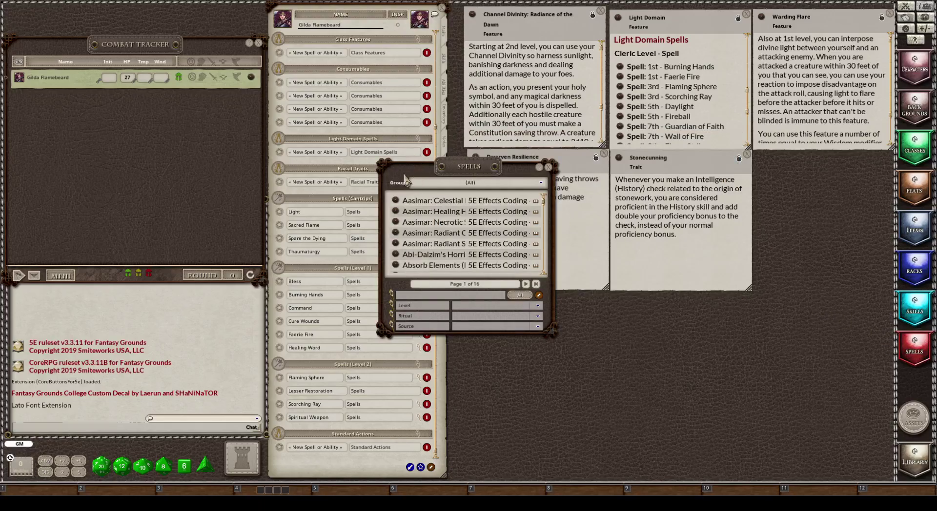
{"action": "left_click_drag", "start_coordinate": [405, 180], "coordinate": [549, 224]}
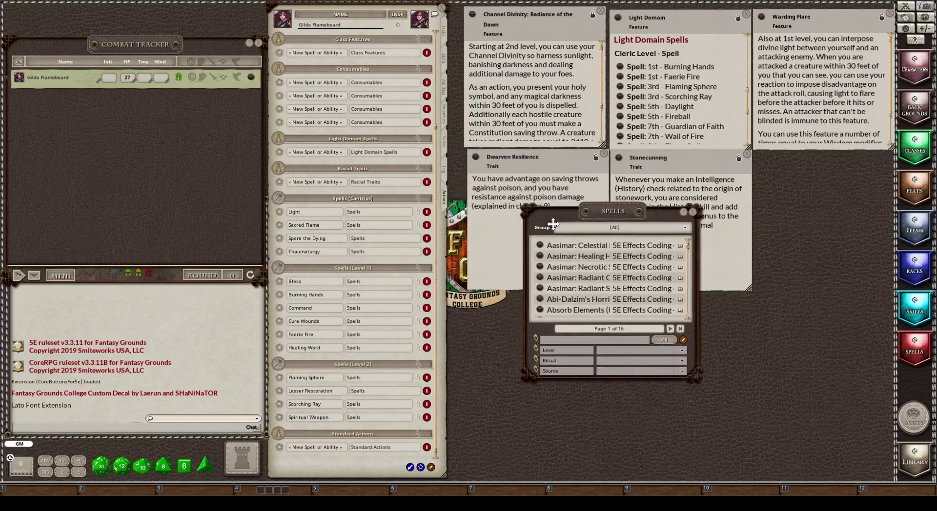
{"action": "left_click", "coordinate": [618, 228]}
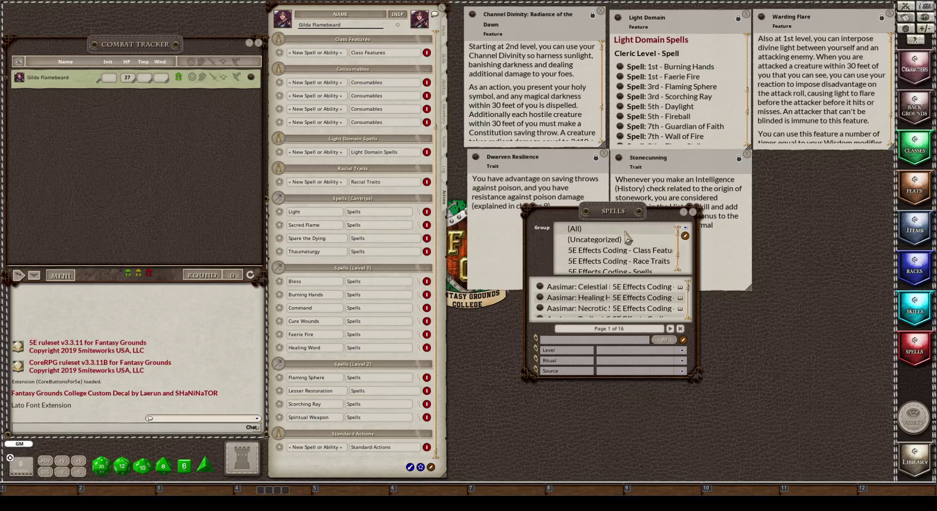
{"action": "left_click", "coordinate": [648, 250]}
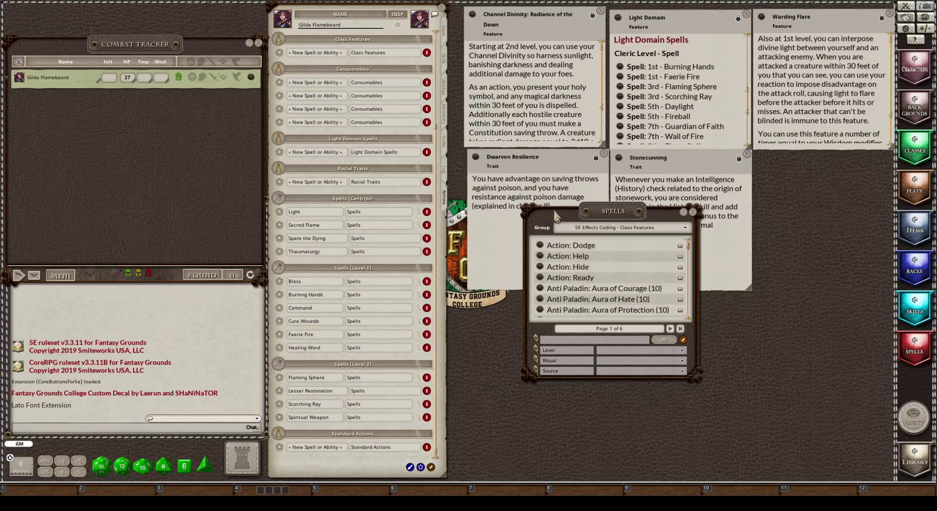
{"action": "left_click_drag", "start_coordinate": [549, 226], "coordinate": [710, 270]}
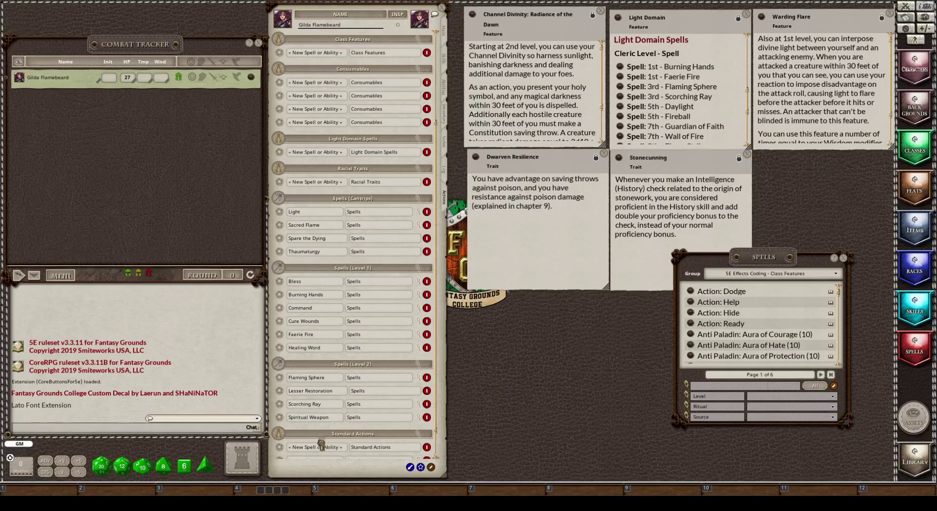
- Add Action: Dodge, Action: Help, Action: Hide and Action: Ready to the Standard Actions group and delete its blank power
{"action": "left_click_drag", "start_coordinate": [686, 317], "coordinate": [315, 452]}
{"action": "left_click_drag", "start_coordinate": [689, 327], "coordinate": [313, 451]}
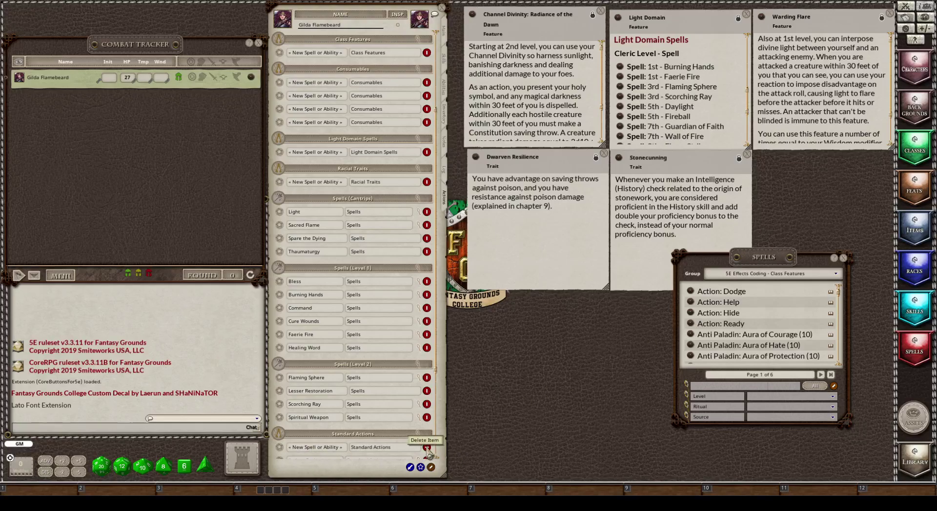
{"action": "scroll", "coordinate": [328, 422], "scroll_direction": "down", "scroll_amount": 1}
{"action": "scroll", "coordinate": [327, 422], "scroll_direction": "down", "scroll_amount": 8}
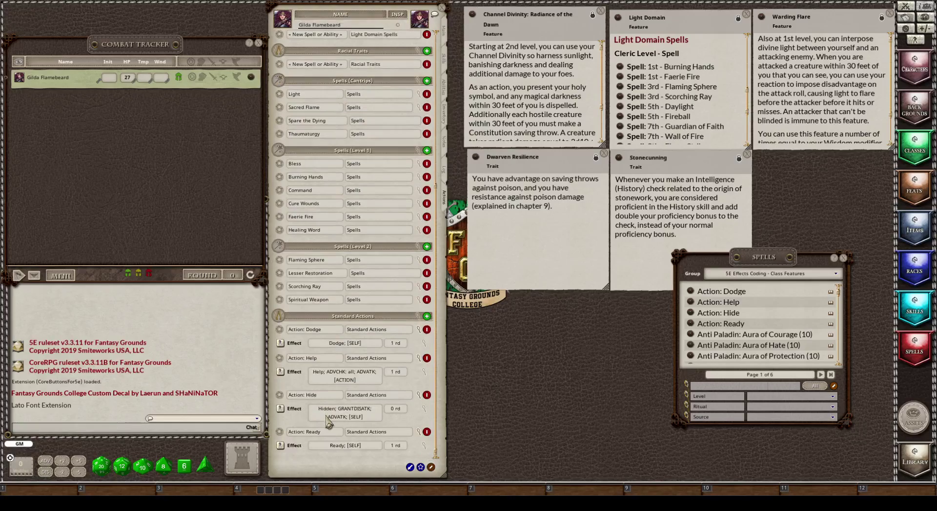
- Collapse the effect details of the Dodge, Help, Hide and Ready standard actions
{"action": "left_click", "coordinate": [418, 331]}
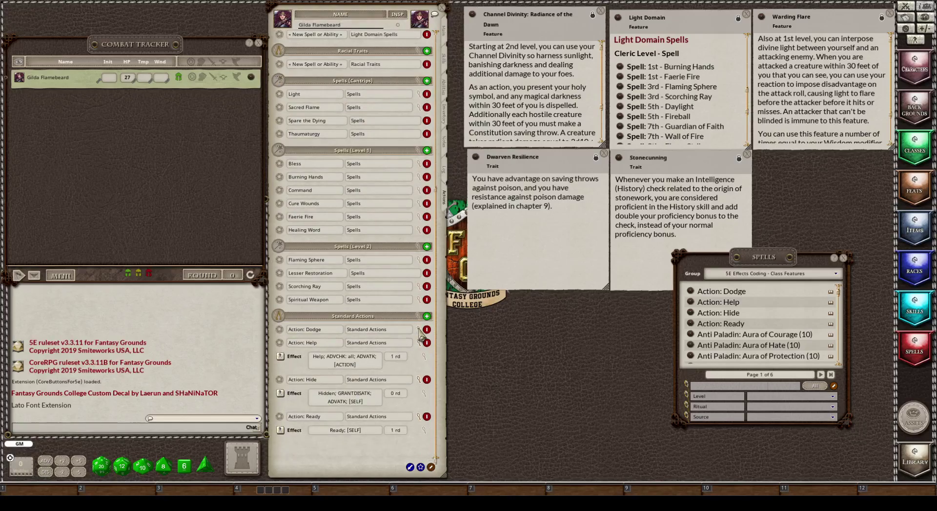
{"action": "left_click", "coordinate": [418, 343]}
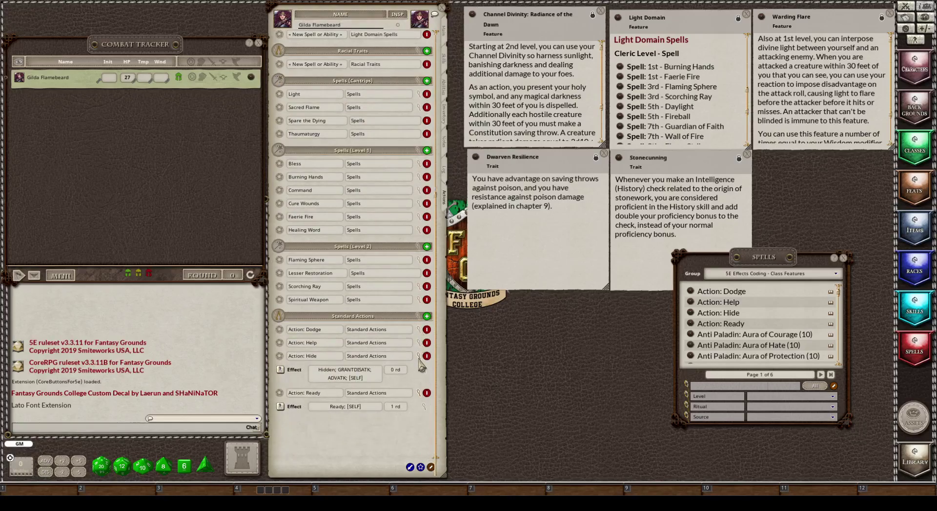
{"action": "left_click", "coordinate": [418, 357]}
{"action": "left_click", "coordinate": [418, 370]}
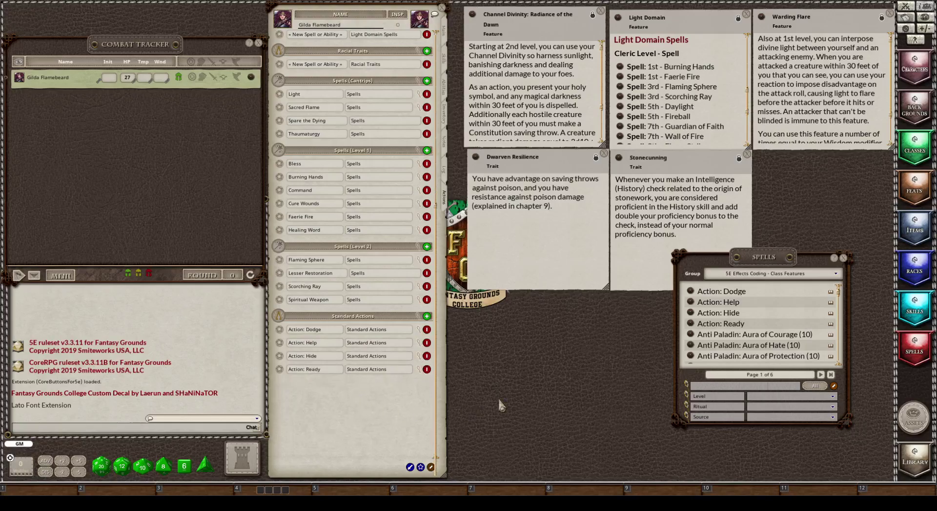
- Filter the spell library by the source Cleric
{"action": "scroll", "coordinate": [389, 343], "scroll_direction": "up", "scroll_amount": 5}
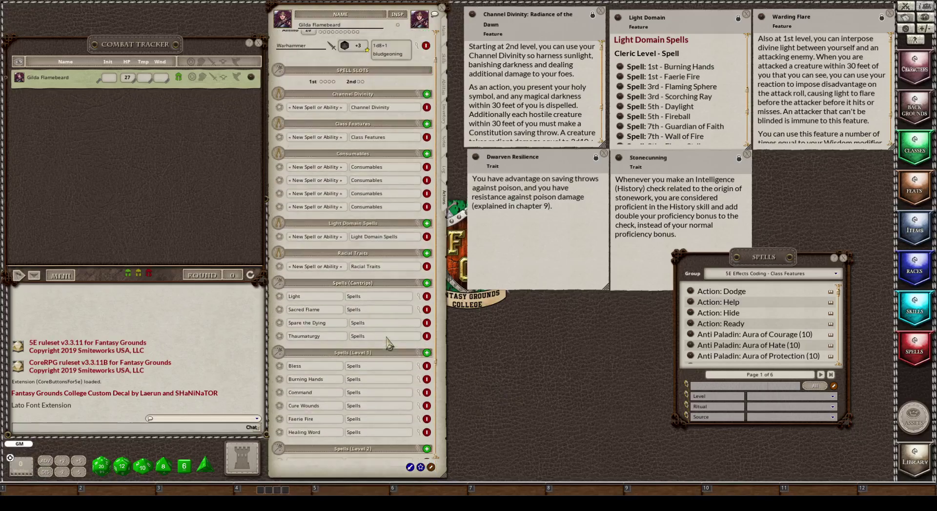
{"action": "scroll", "coordinate": [388, 343], "scroll_direction": "up", "scroll_amount": 1}
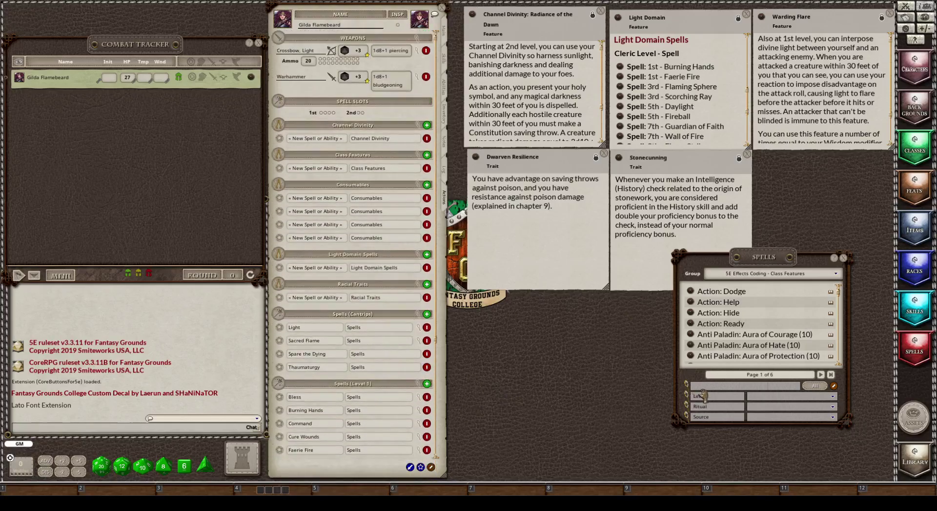
{"action": "left_click", "coordinate": [760, 417]}
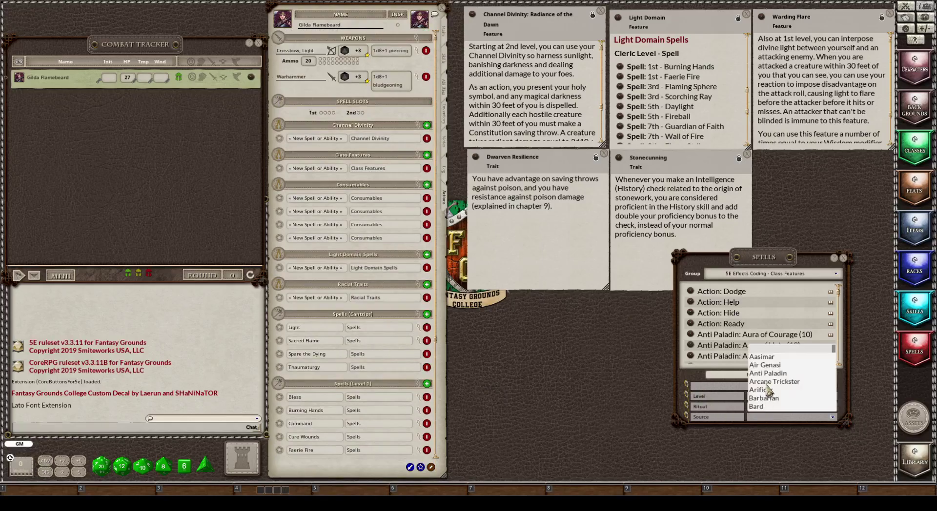
{"action": "scroll", "coordinate": [768, 390], "scroll_direction": "down", "scroll_amount": 3}
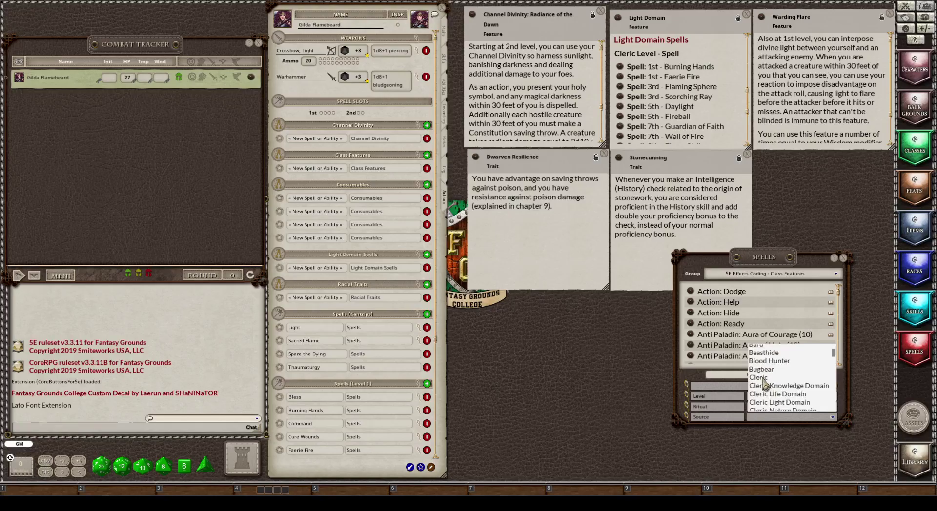
{"action": "left_click", "coordinate": [758, 378]}
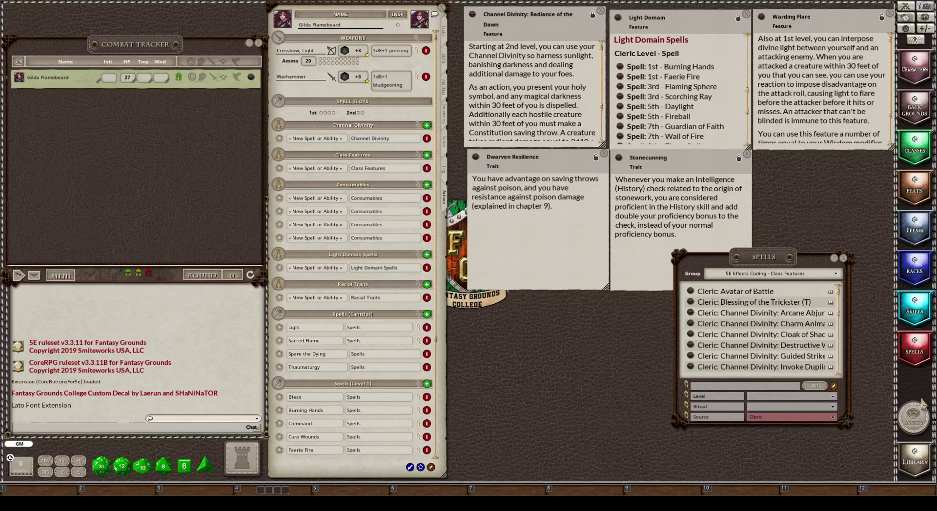
- Add Cleric: Channel Divinity: Radiance of the Dawn and Turn Undead to the Channel Divinity group and delete its blank power
{"action": "scroll", "coordinate": [793, 340], "scroll_direction": "down", "scroll_amount": 2}
{"action": "scroll", "coordinate": [792, 342], "scroll_direction": "down", "scroll_amount": 1}
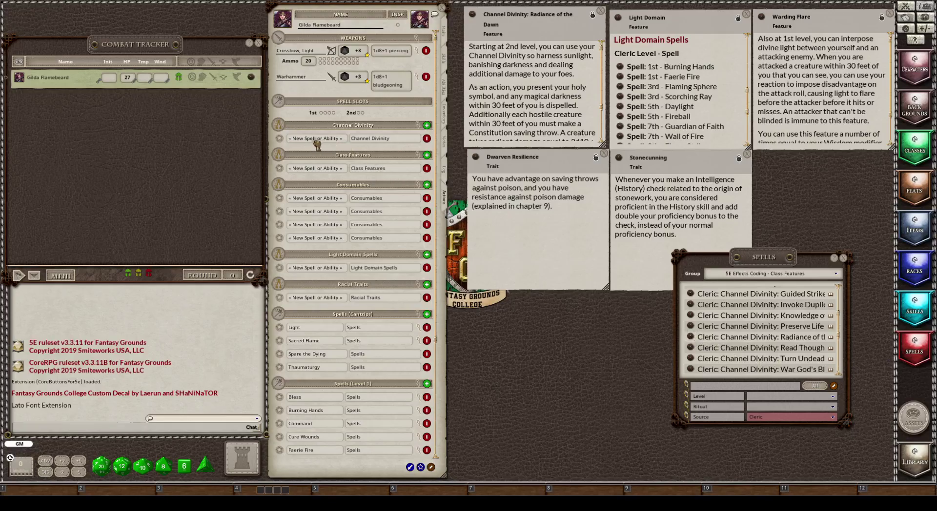
{"action": "left_click_drag", "start_coordinate": [305, 142], "coordinate": [305, 140]}
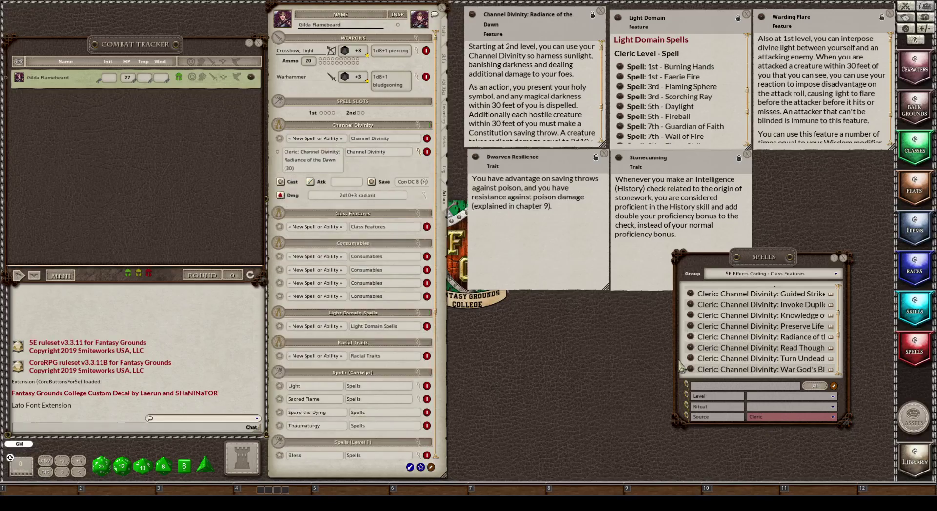
{"action": "left_click_drag", "start_coordinate": [691, 361], "coordinate": [335, 146]}
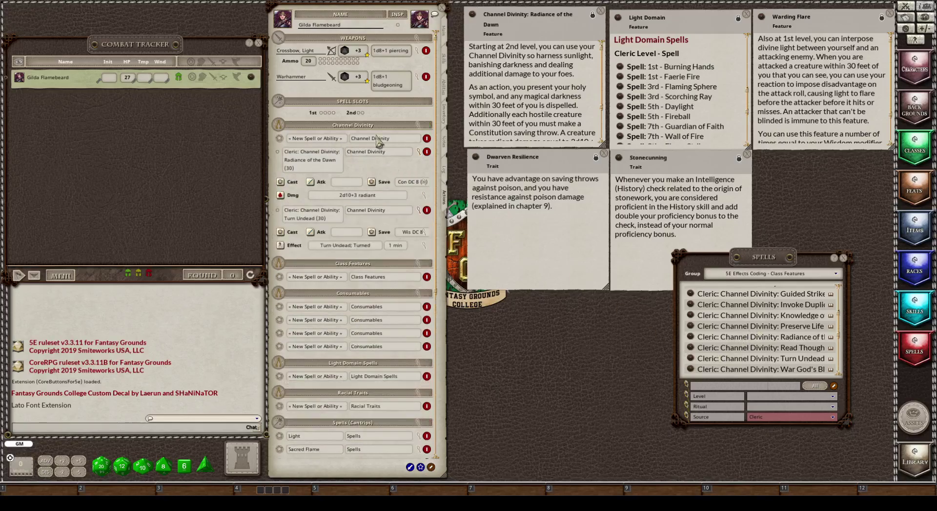
{"action": "left_click", "coordinate": [427, 139]}
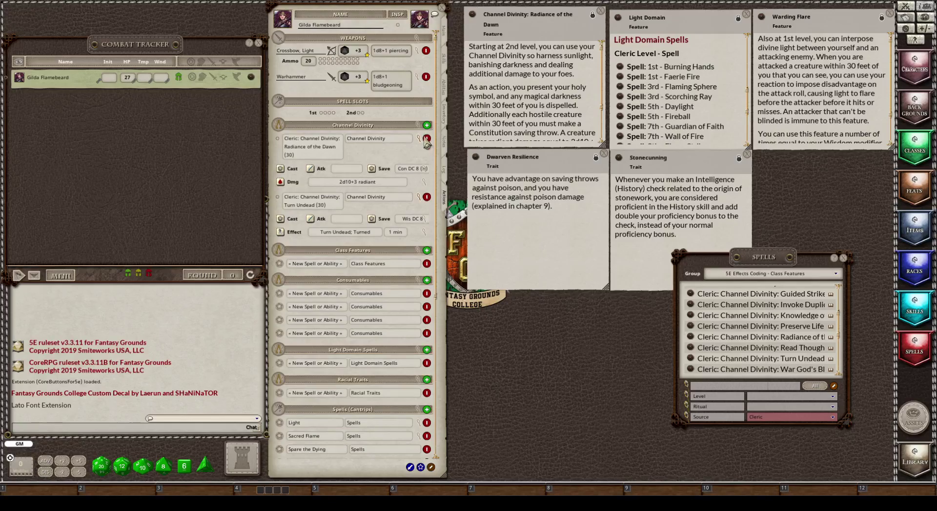
- Examine the save, damage and effect details of the two Channel Divinity powers and review the other power groups
{"action": "left_click", "coordinate": [426, 141]}
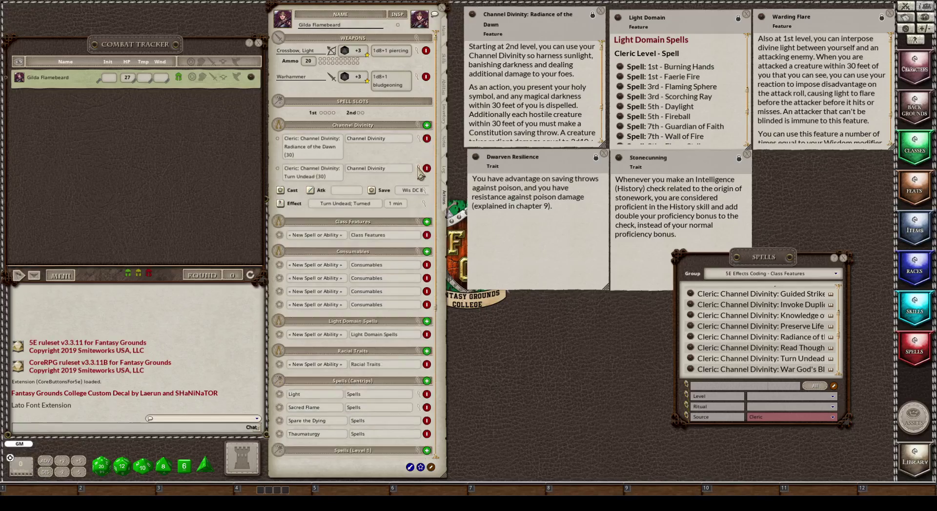
{"action": "left_click", "coordinate": [418, 168]}
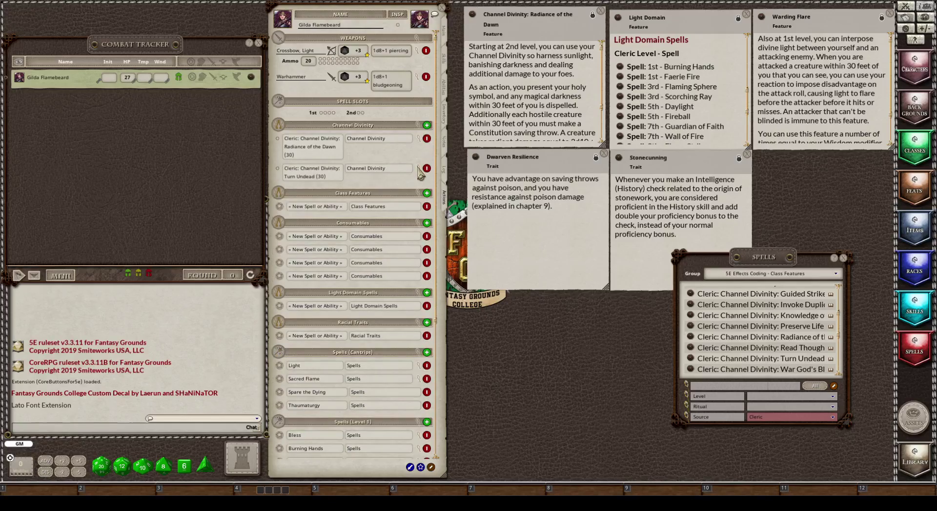
{"action": "left_click", "coordinate": [418, 169]}
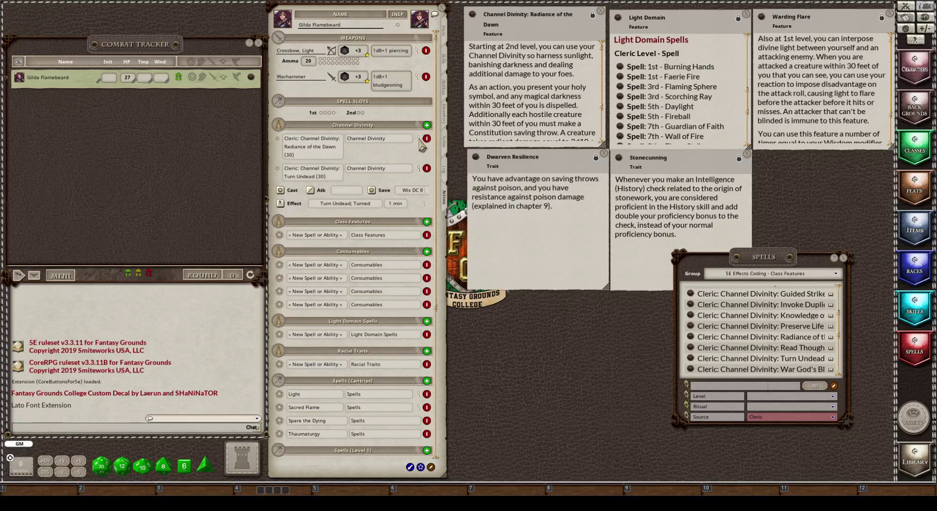
{"action": "left_click", "coordinate": [419, 141]}
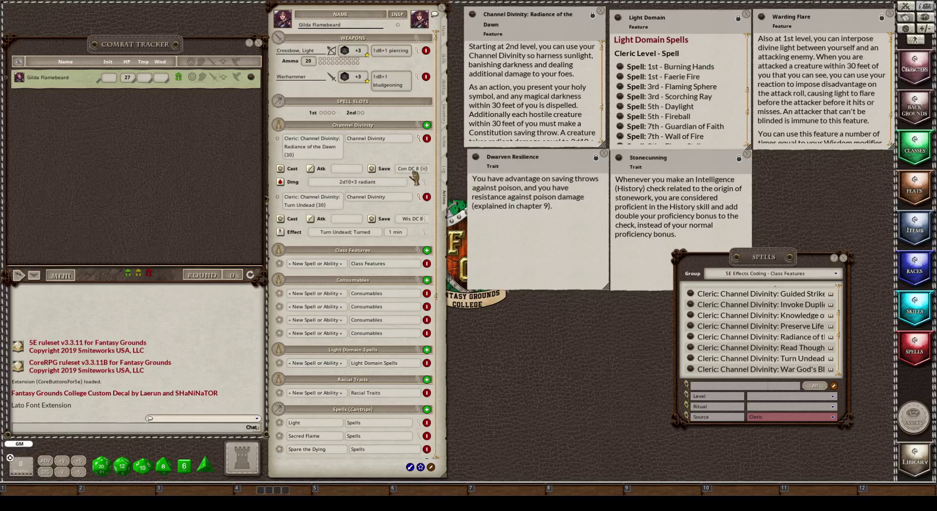
{"action": "scroll", "coordinate": [395, 306], "scroll_direction": "down", "scroll_amount": 2}
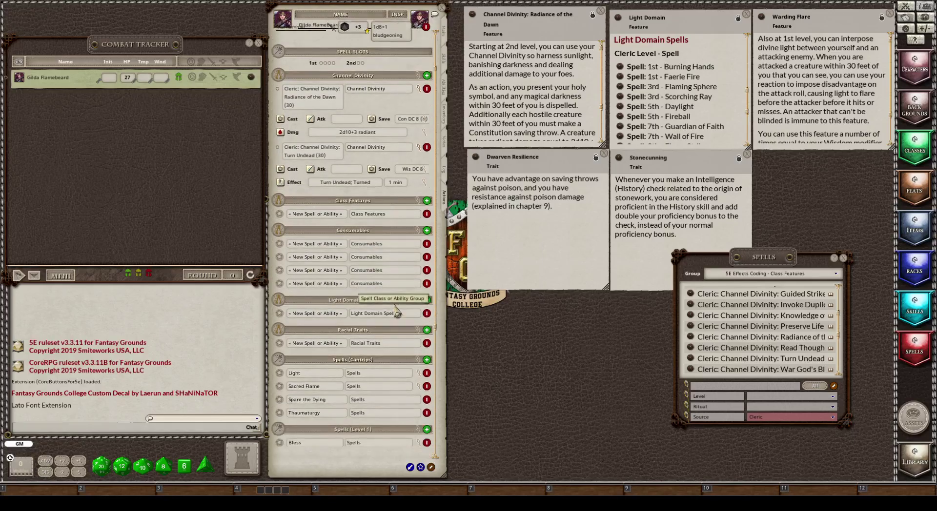
{"action": "scroll", "coordinate": [395, 307], "scroll_direction": "down", "scroll_amount": 5}
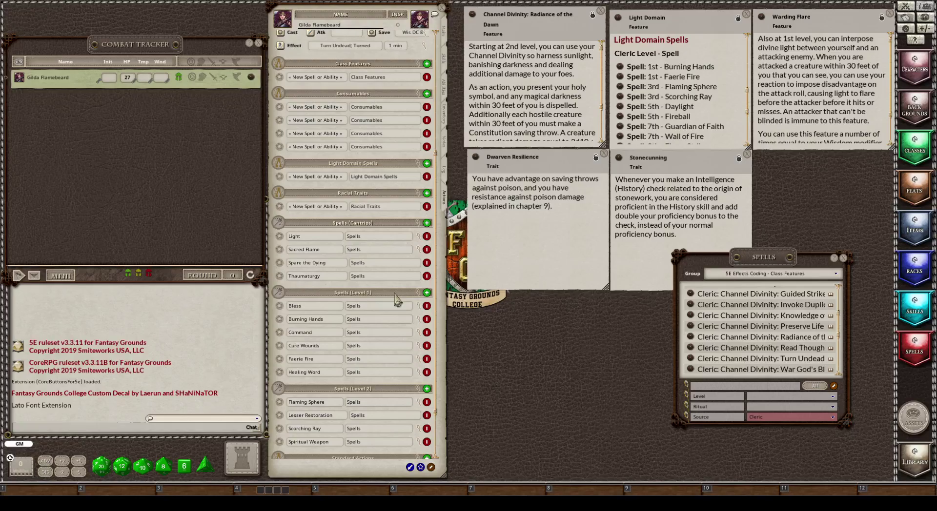
{"action": "scroll", "coordinate": [390, 295], "scroll_direction": "up", "scroll_amount": 5}
{"action": "scroll", "coordinate": [387, 291], "scroll_direction": "up", "scroll_amount": 2}
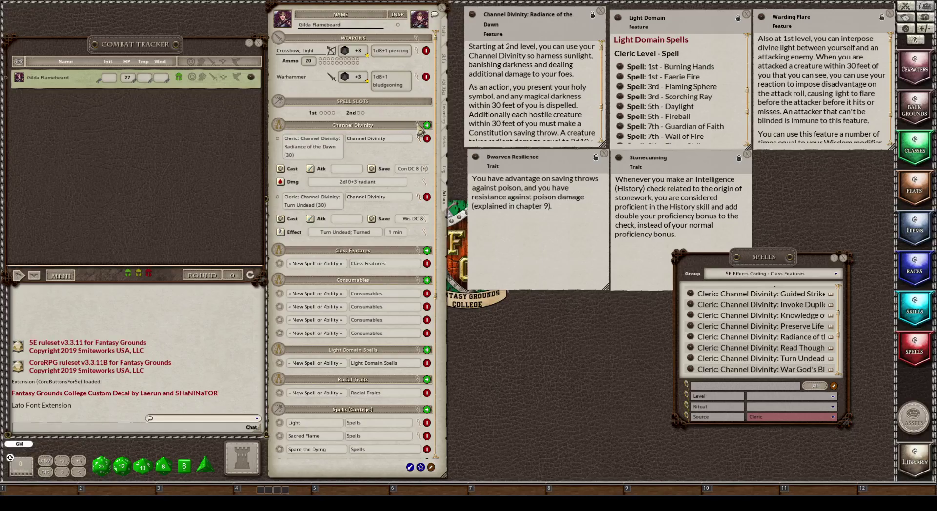
- Set the Channel Divinity power group's ability to Wis and collapse the details of its two powers
{"action": "left_click", "coordinate": [419, 127]}
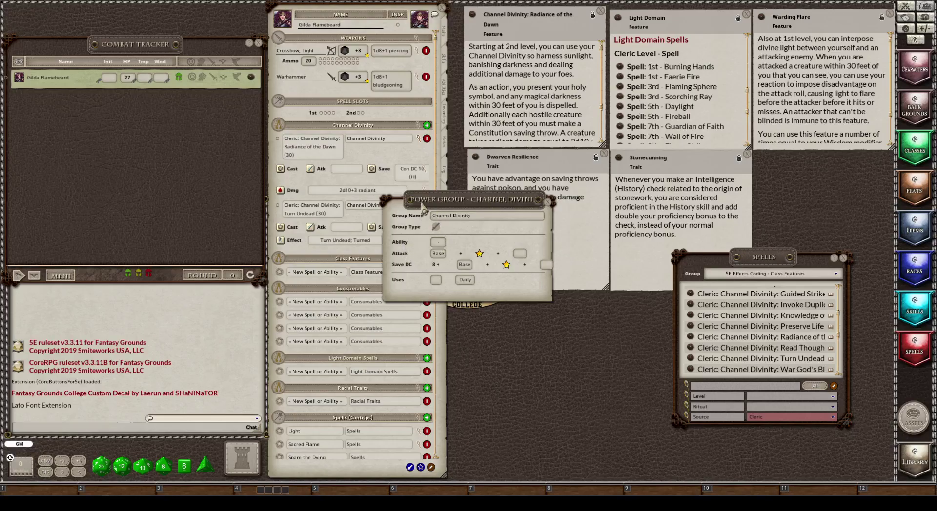
{"action": "left_click_drag", "start_coordinate": [425, 202], "coordinate": [503, 133]}
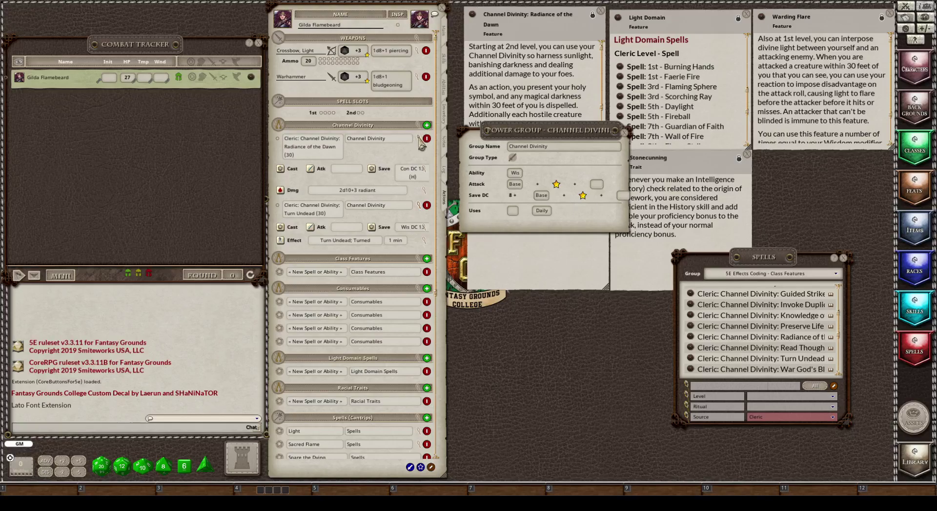
{"action": "left_click", "coordinate": [420, 142]}
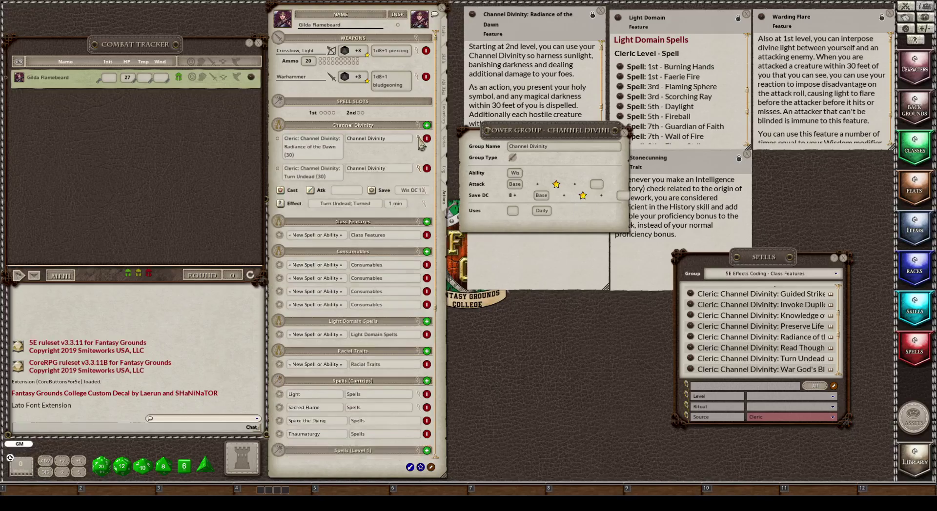
{"action": "left_click", "coordinate": [421, 174]}
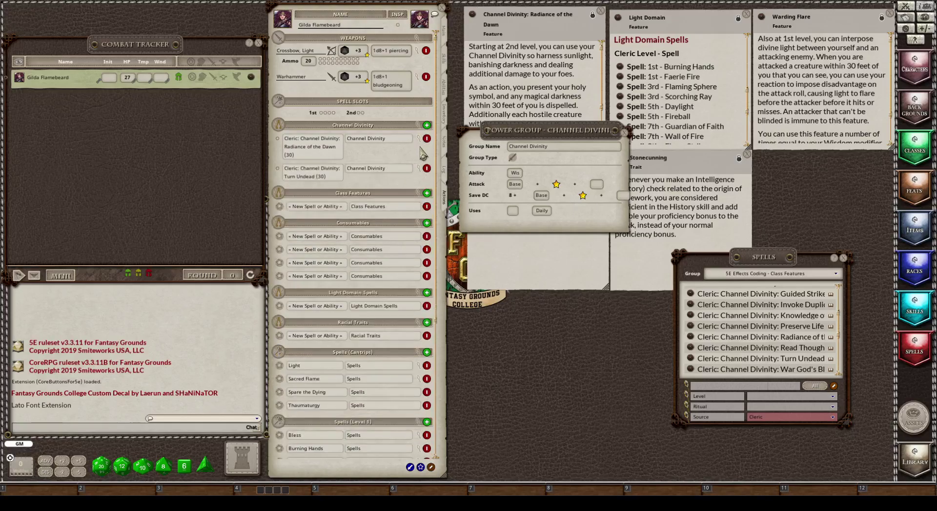
{"action": "left_click", "coordinate": [625, 136]}
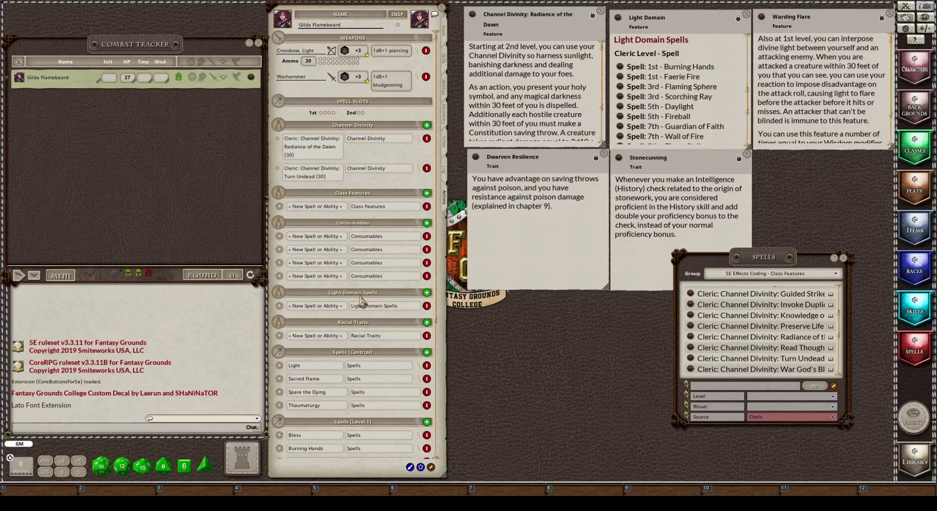
- Set the Light Domain Spells power group's ability to Wis
{"action": "left_click", "coordinate": [419, 294]}
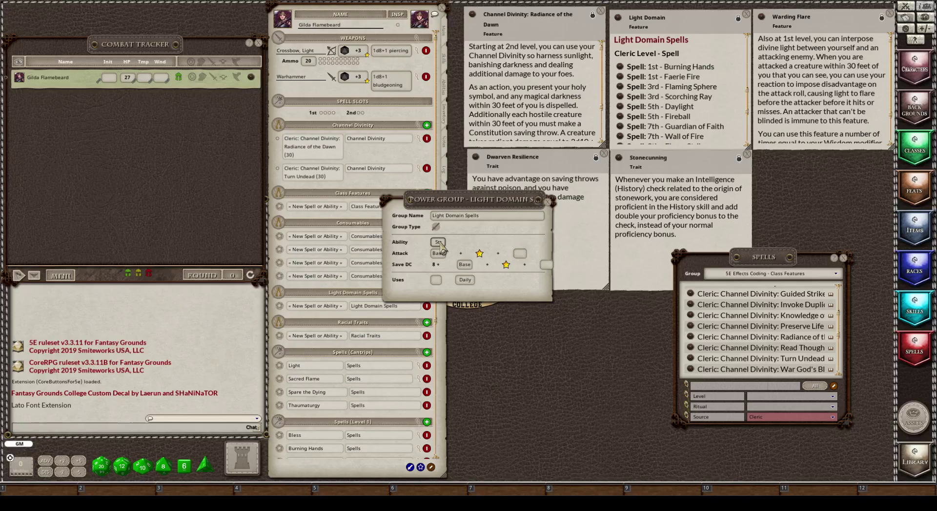
{"action": "left_click", "coordinate": [547, 202]}
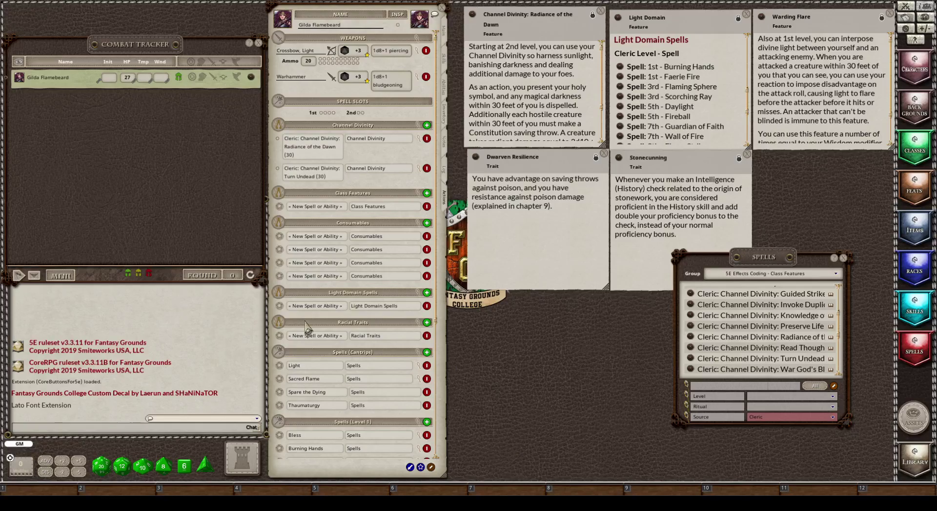
- Copy the level 1 spells Faerie Fire and Burning Hands into the Light Domain Spells group
{"action": "scroll", "coordinate": [359, 297], "scroll_direction": "down", "scroll_amount": 3}
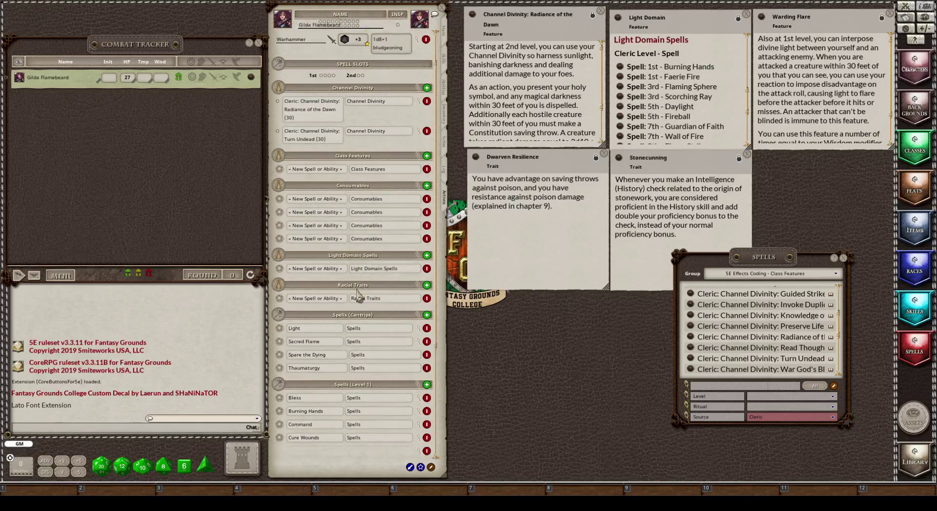
{"action": "scroll", "coordinate": [357, 293], "scroll_direction": "down", "scroll_amount": 5}
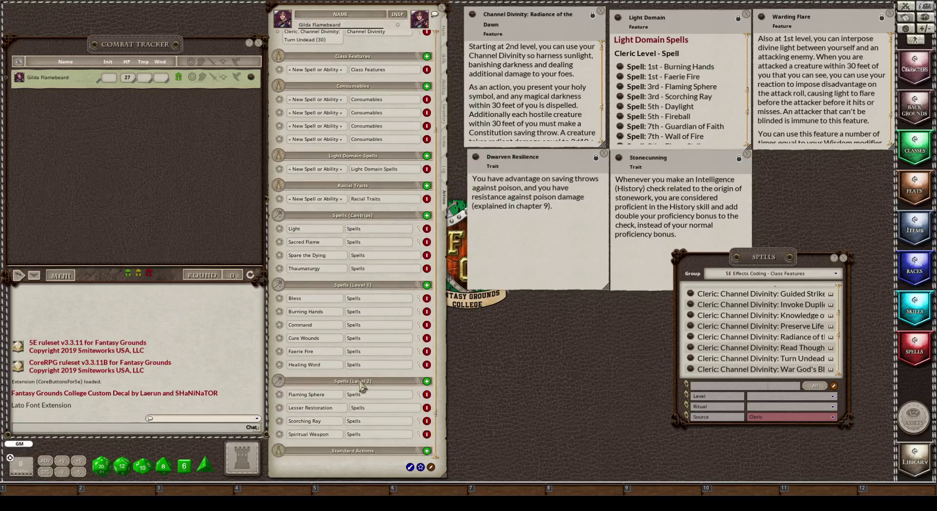
{"action": "left_click", "coordinate": [430, 467]}
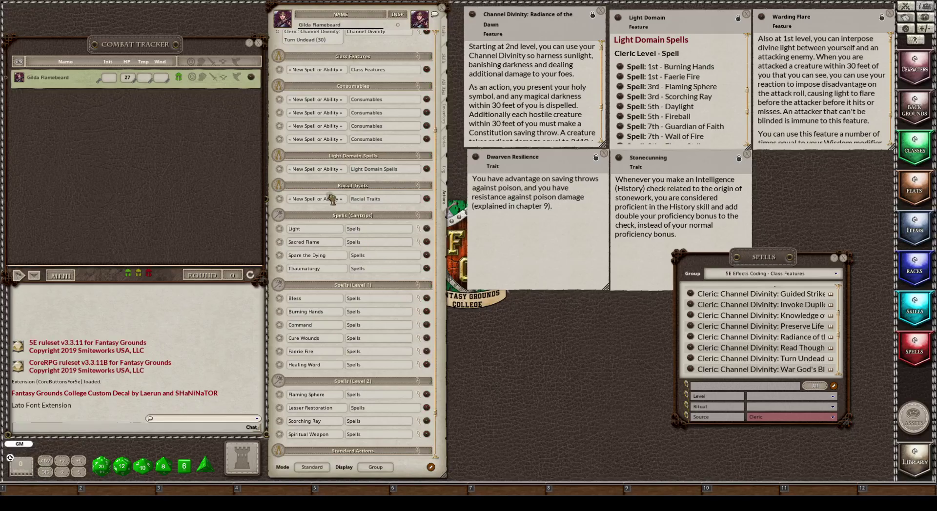
{"action": "left_click_drag", "start_coordinate": [332, 199], "coordinate": [324, 173]}
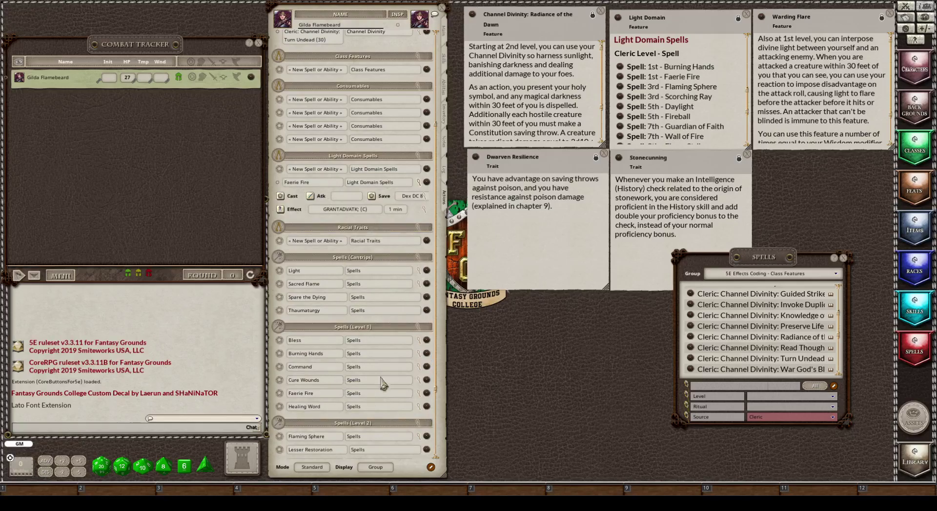
{"action": "left_click_drag", "start_coordinate": [426, 356], "coordinate": [330, 178]}
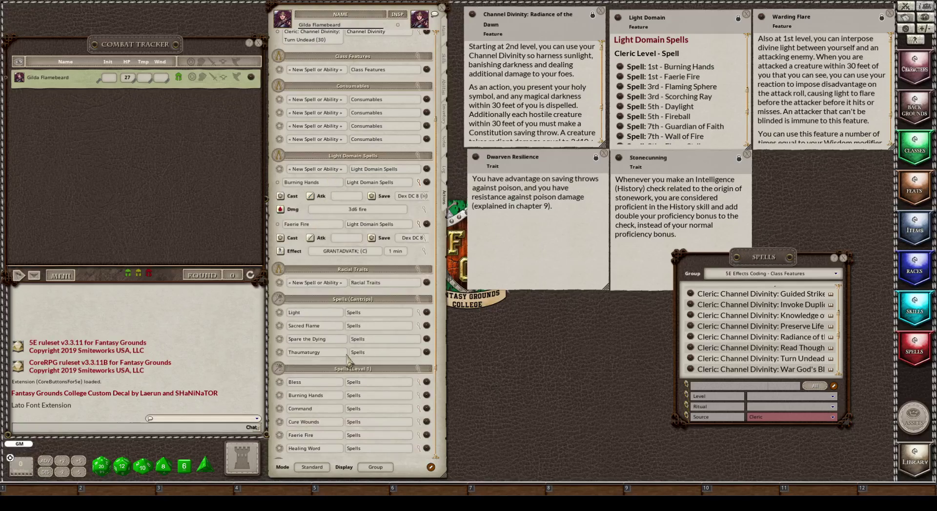
- Delete the original Burning Hands and Faerie Fire entries from the Spells (Level 1) group
{"action": "scroll", "coordinate": [363, 395], "scroll_direction": "down", "scroll_amount": 3}
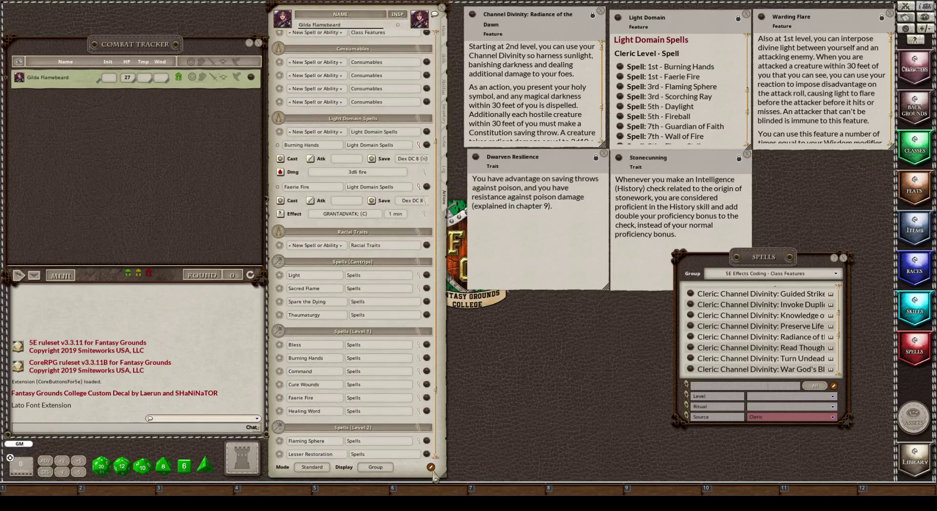
{"action": "left_click", "coordinate": [430, 467]}
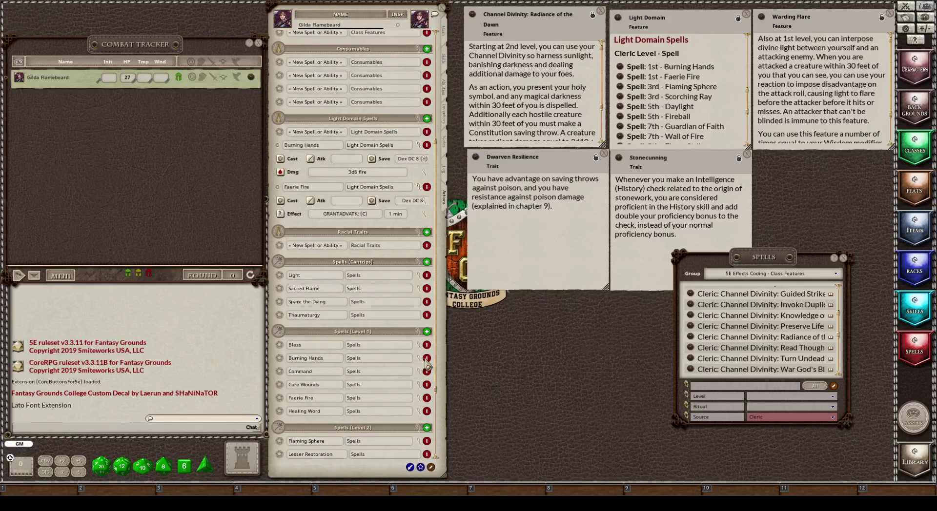
{"action": "left_click", "coordinate": [426, 359]}
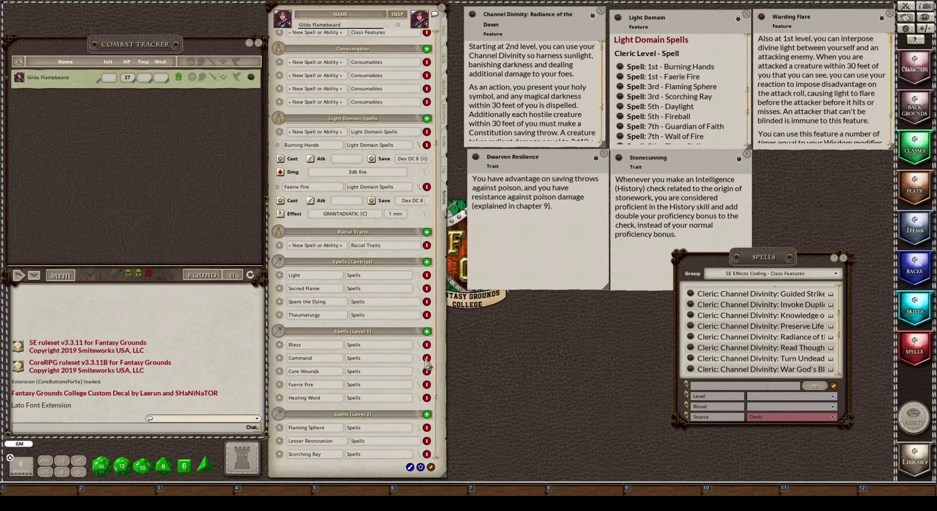
{"action": "left_click", "coordinate": [426, 386]}
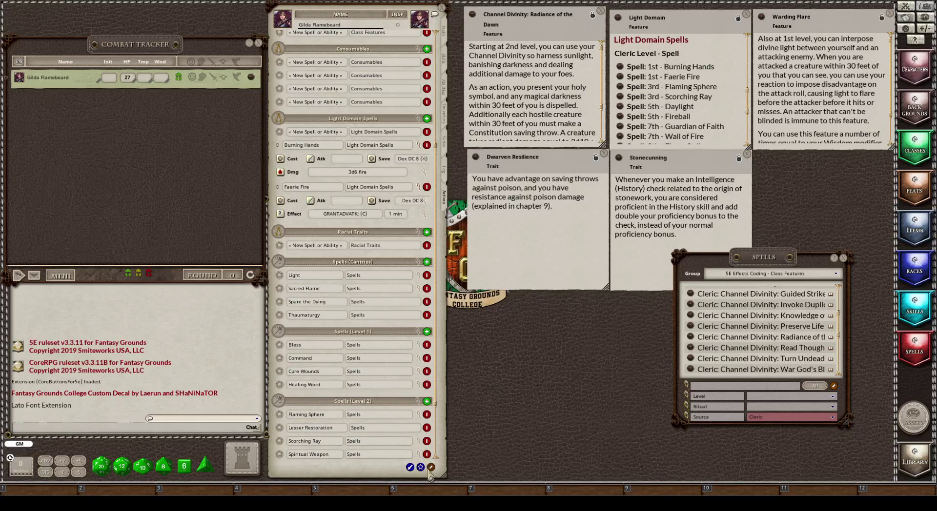
{"action": "left_click", "coordinate": [430, 467]}
- Copy the level 2 spells Flaming Sphere and Scorching Ray into the Light Domain Spells group
{"action": "scroll", "coordinate": [324, 337], "scroll_direction": "down", "scroll_amount": 3}
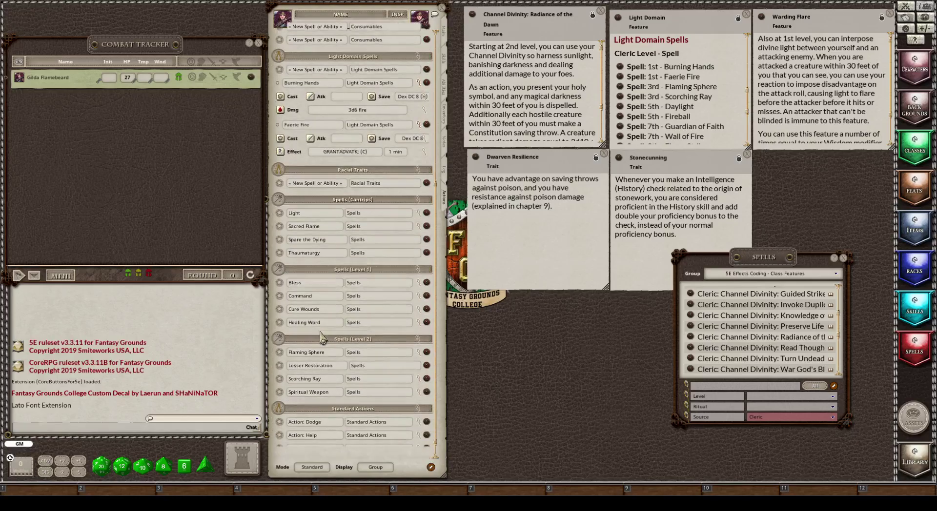
{"action": "scroll", "coordinate": [321, 337], "scroll_direction": "down", "scroll_amount": 1}
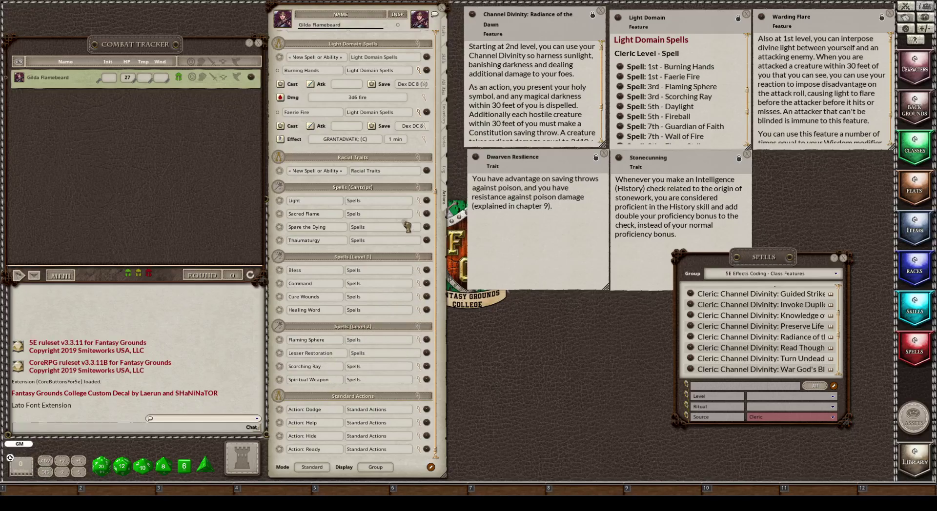
{"action": "left_click_drag", "start_coordinate": [407, 225], "coordinate": [382, 93]}
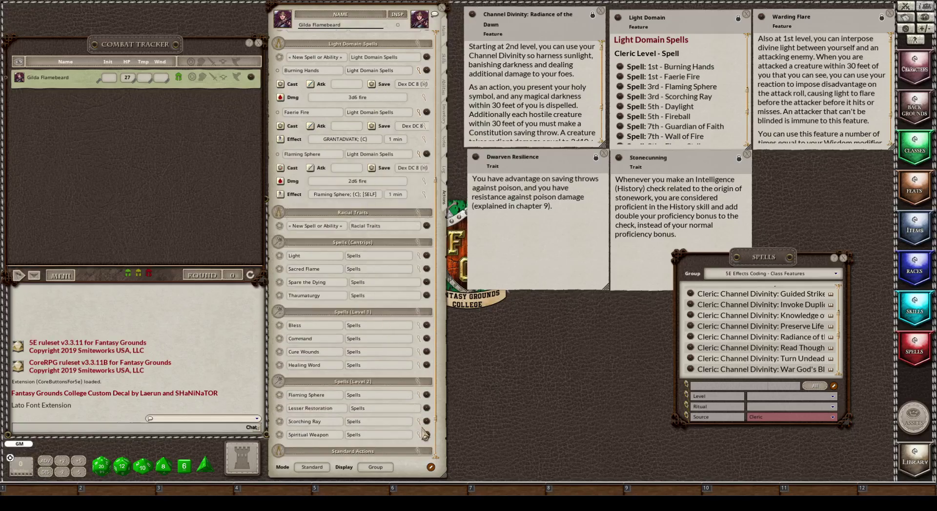
{"action": "left_click_drag", "start_coordinate": [426, 426], "coordinate": [339, 80]}
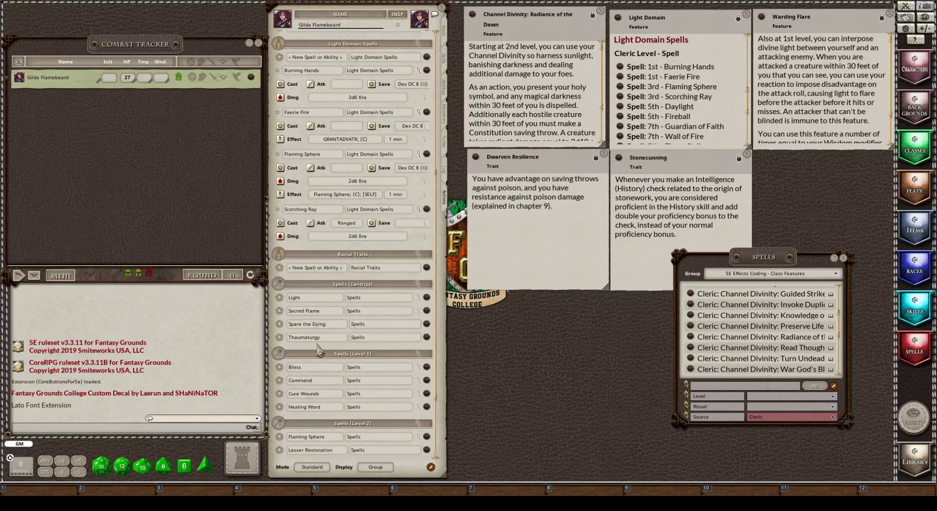
- Delete the original Scorching Ray and Flaming Sphere entries from the Spells (Level 2) group
{"action": "scroll", "coordinate": [431, 450], "scroll_direction": "down", "scroll_amount": 2}
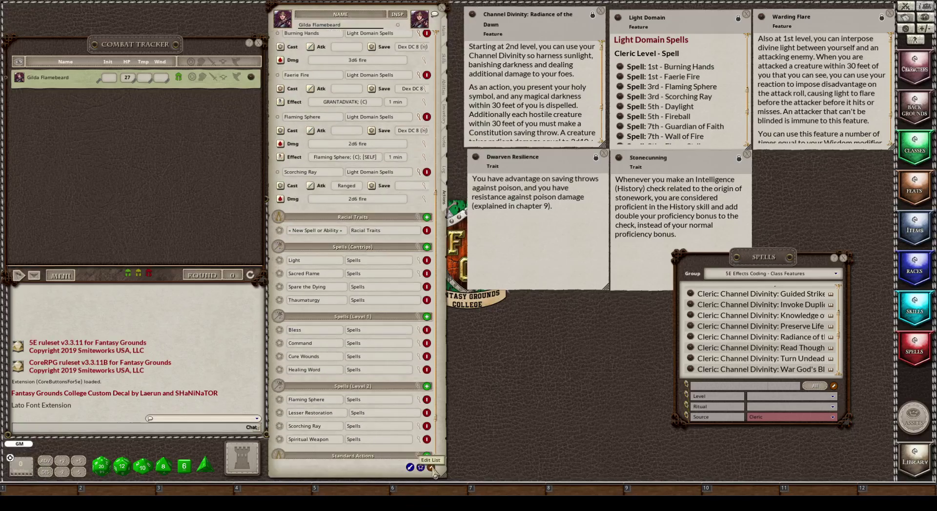
{"action": "left_click", "coordinate": [430, 469]}
{"action": "scroll", "coordinate": [345, 348], "scroll_direction": "down", "scroll_amount": 3}
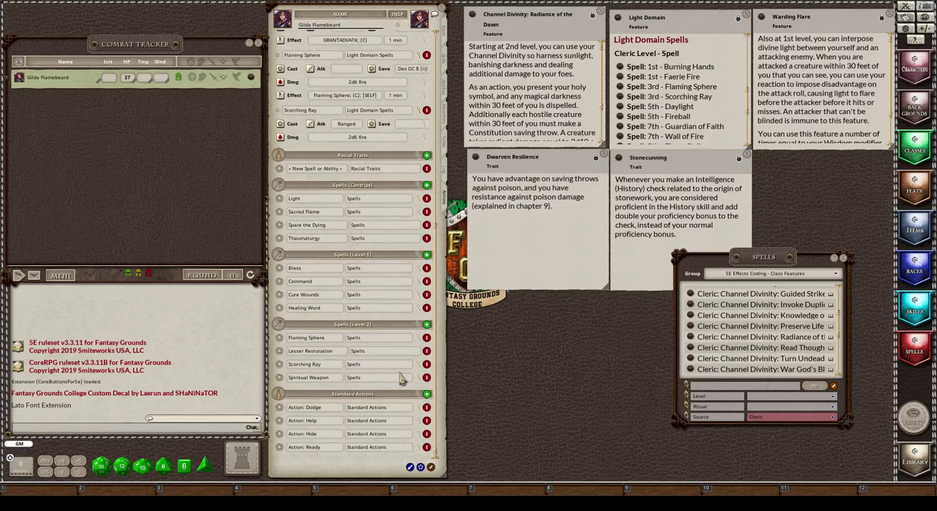
{"action": "left_click", "coordinate": [427, 365]}
{"action": "left_click", "coordinate": [427, 364]}
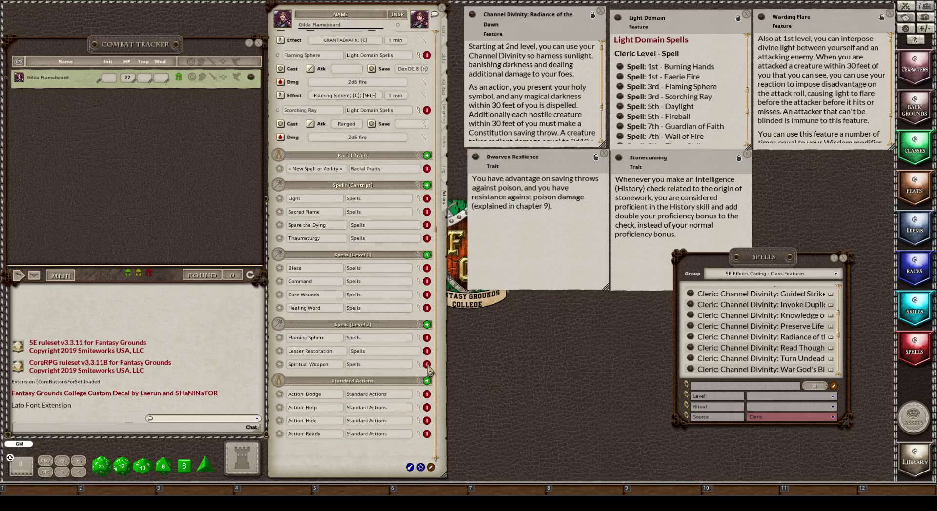
{"action": "left_click", "coordinate": [427, 340]}
{"action": "left_click", "coordinate": [430, 467]}
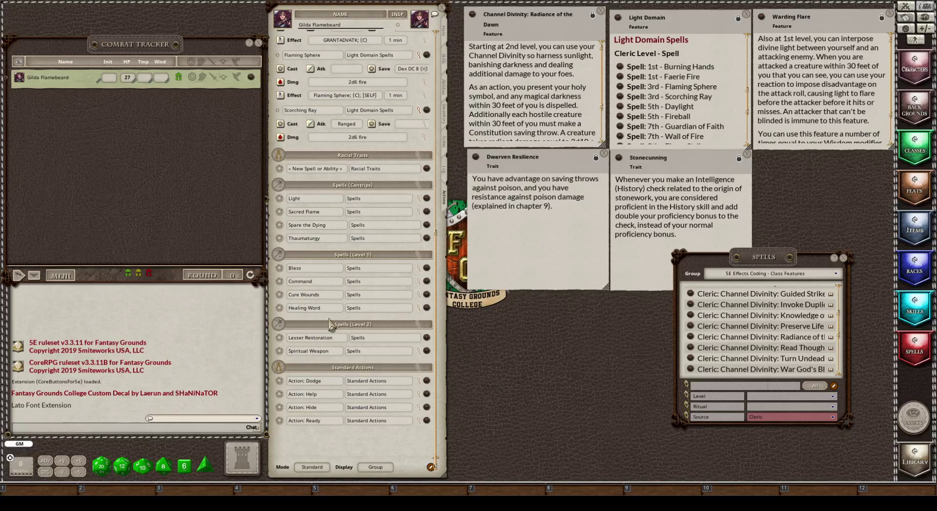
- Collapse the details of Burning Hands, Faerie Fire, Flaming Sphere and Scorching Ray in the Light Domain Spells group
{"action": "scroll", "coordinate": [329, 324], "scroll_direction": "up", "scroll_amount": 5}
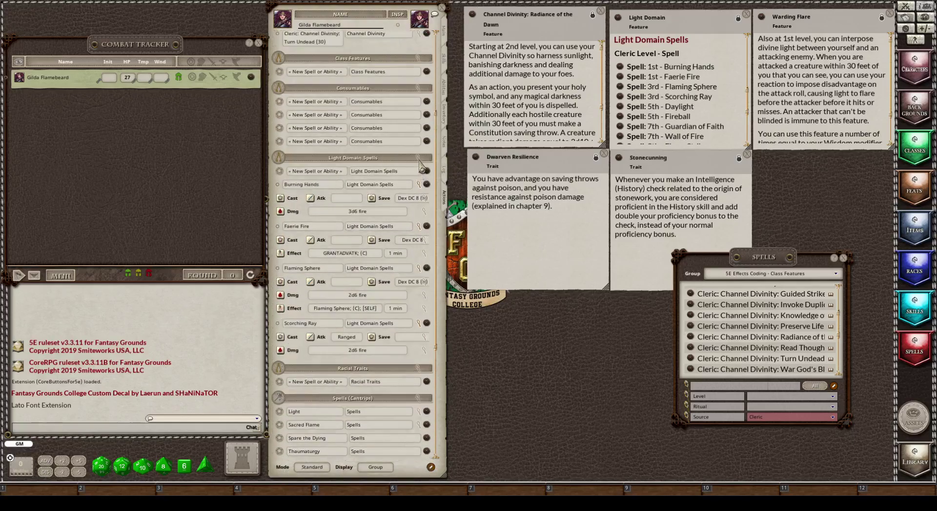
{"action": "left_click", "coordinate": [418, 185]}
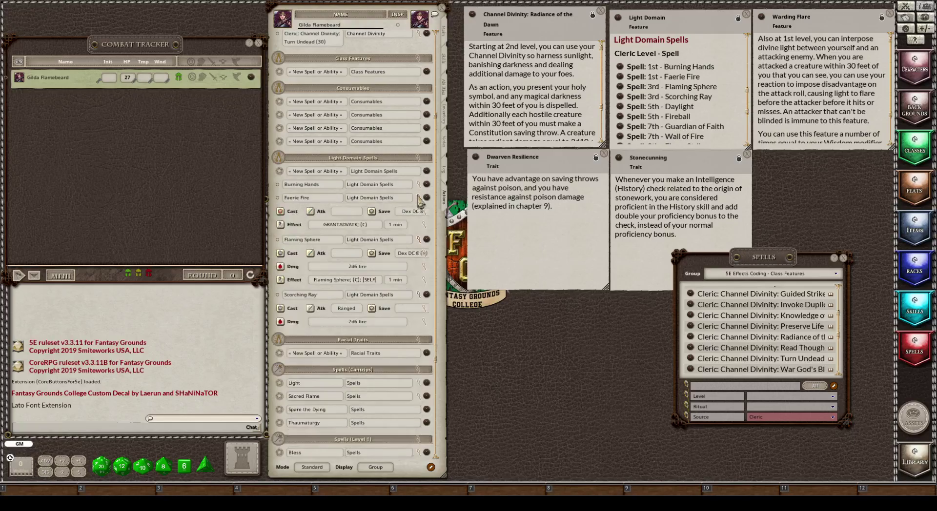
{"action": "left_click", "coordinate": [418, 198]}
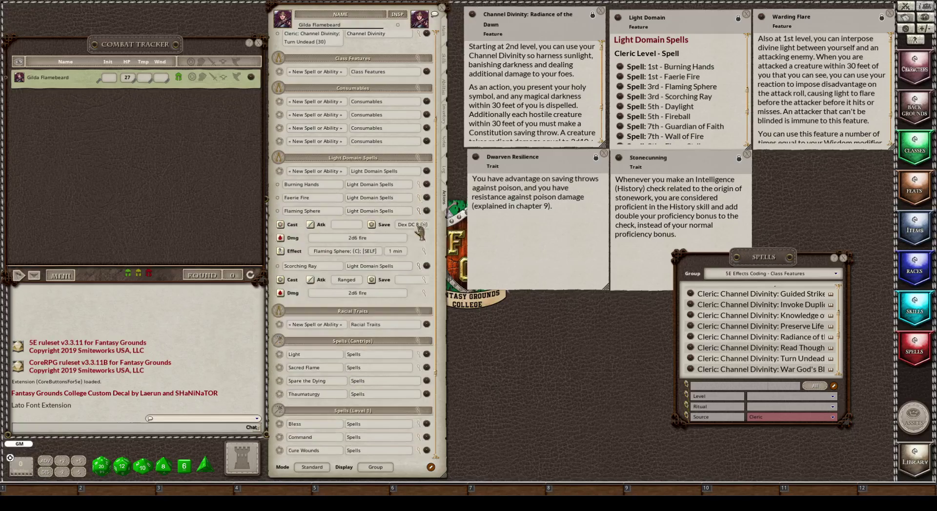
{"action": "left_click", "coordinate": [418, 211]}
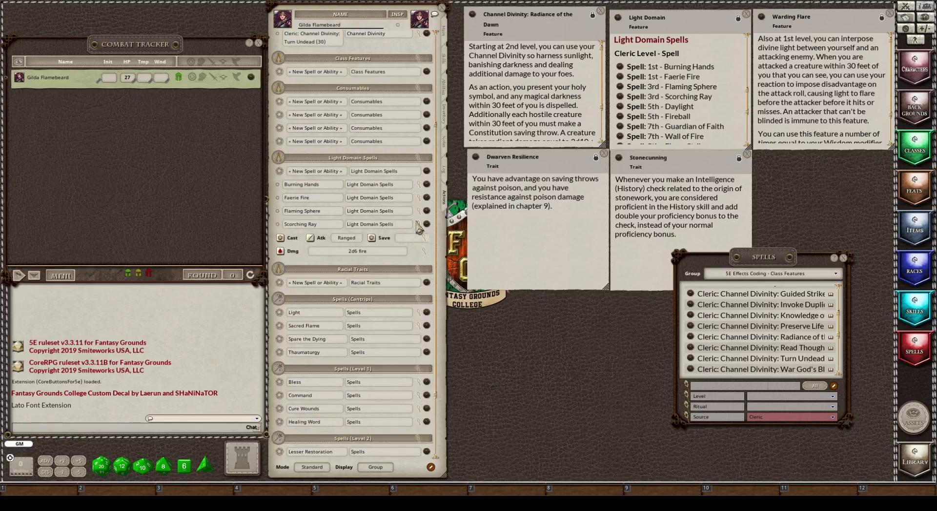
{"action": "left_click", "coordinate": [418, 224]}
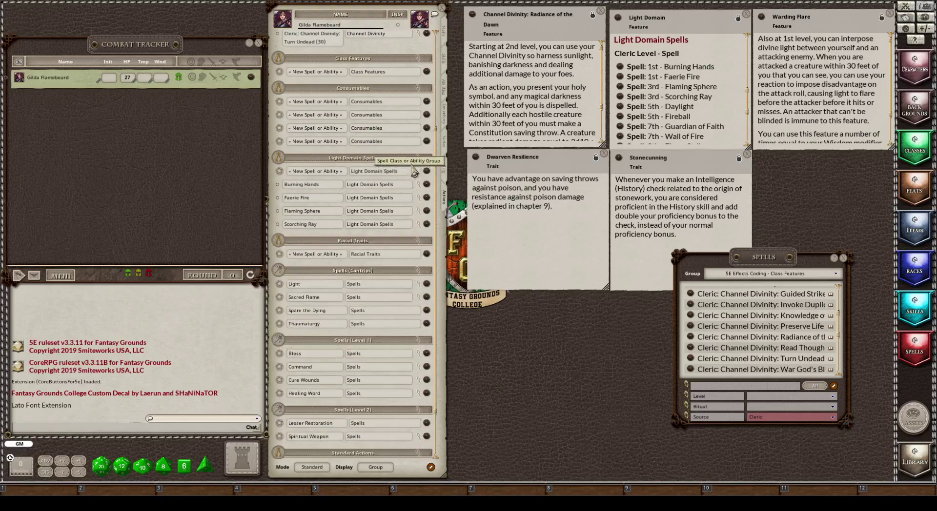
- Check the Light Domain Spells group's ability setting and delete its blank power
{"action": "left_click", "coordinate": [418, 158]}
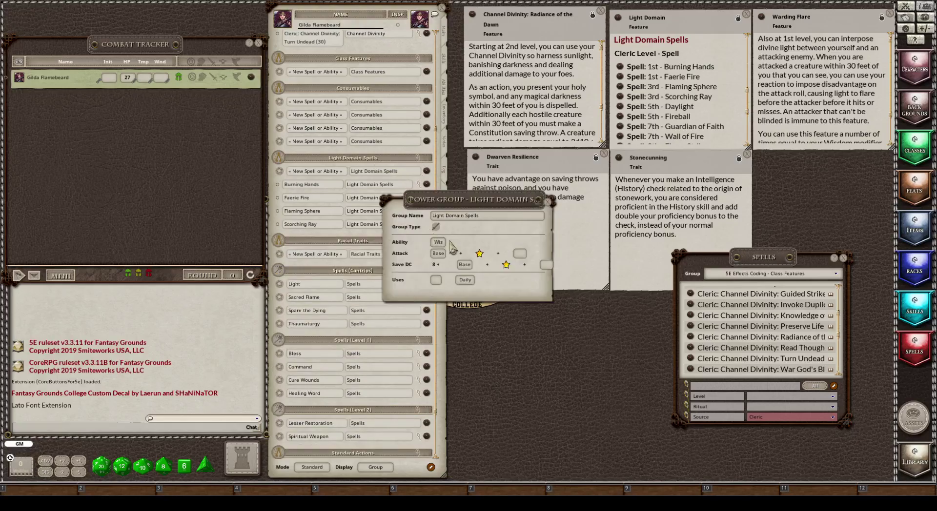
{"action": "left_click", "coordinate": [548, 201]}
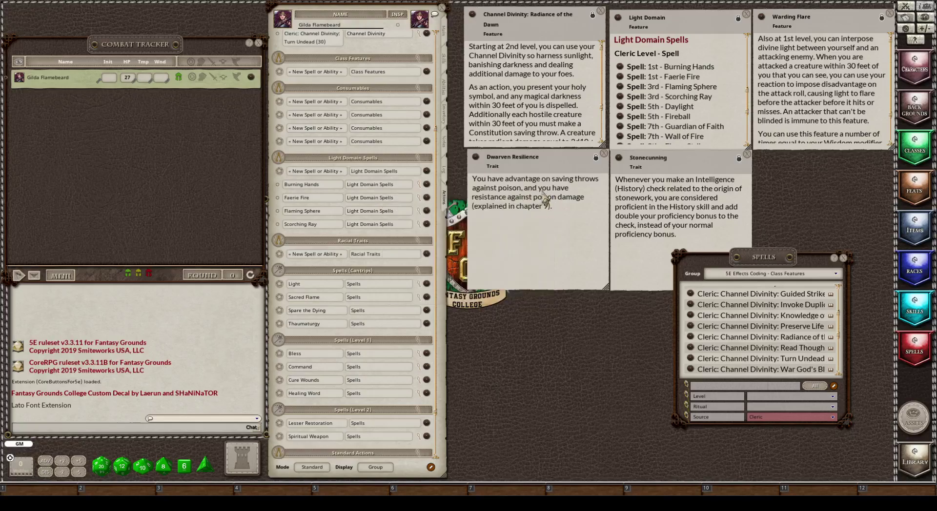
{"action": "left_click", "coordinate": [430, 467]}
{"action": "left_click", "coordinate": [427, 173]}
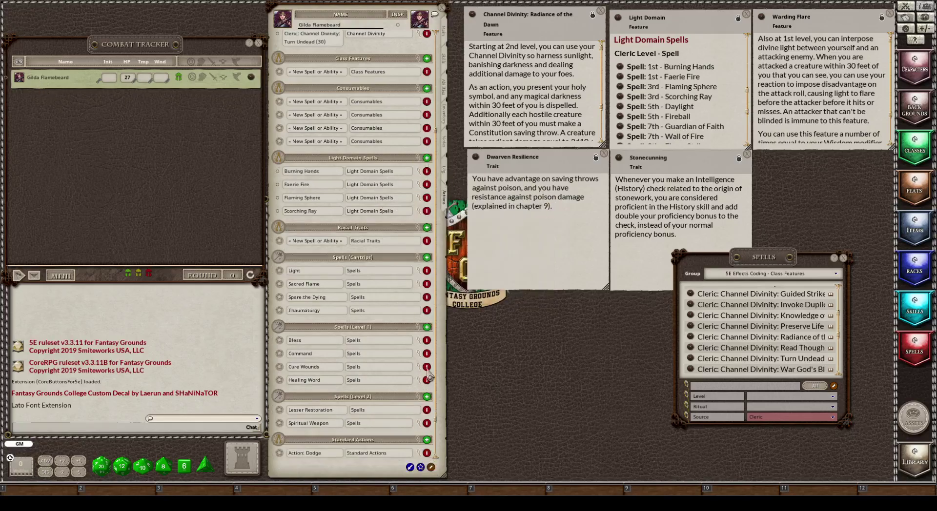
{"action": "left_click", "coordinate": [430, 467]}
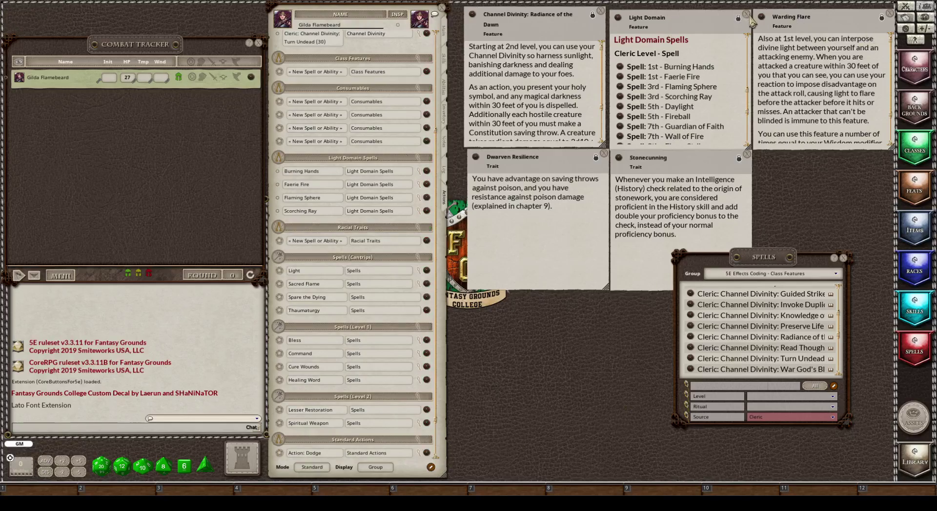
- Close the Light Domain and Radiance of the Dawn feature descriptions and move the Warding Flare description above Stonecunning
{"action": "left_click", "coordinate": [746, 15]}
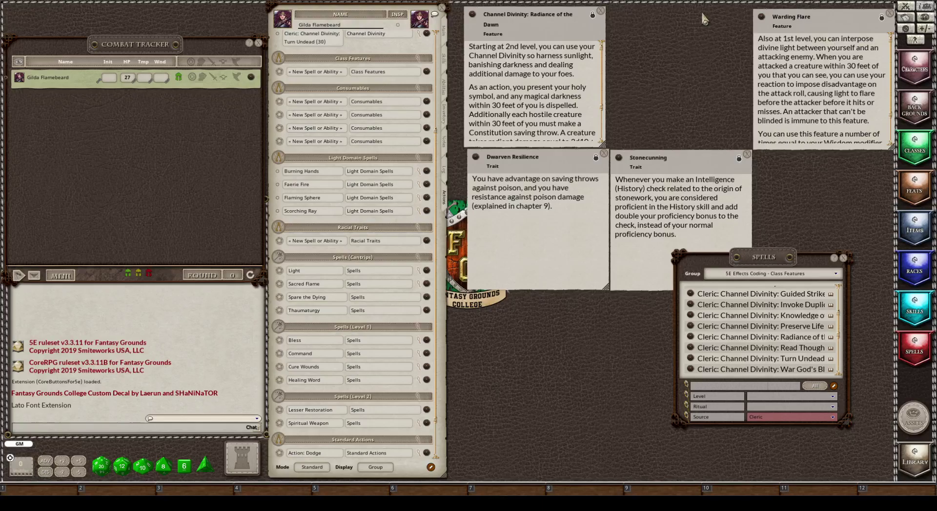
{"action": "left_click_drag", "start_coordinate": [804, 65], "coordinate": [673, 73]}
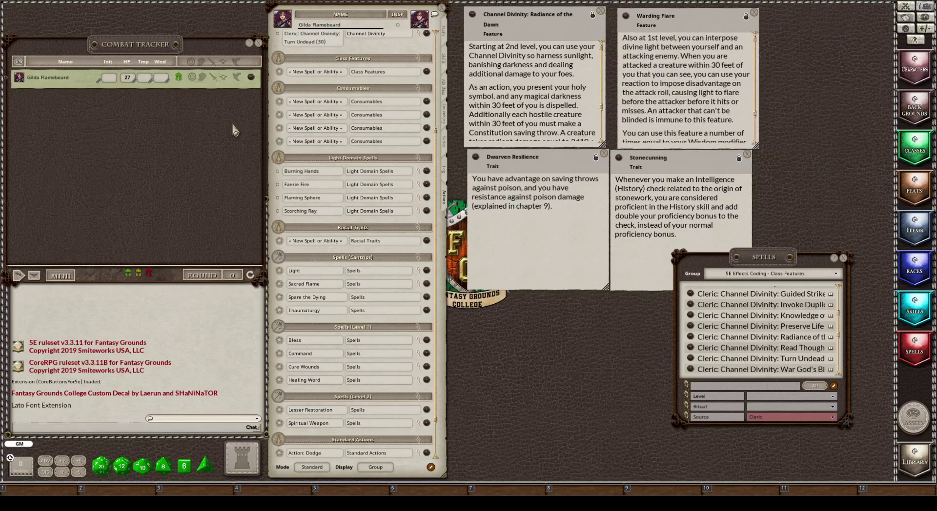
{"action": "scroll", "coordinate": [312, 188], "scroll_direction": "up", "scroll_amount": 5}
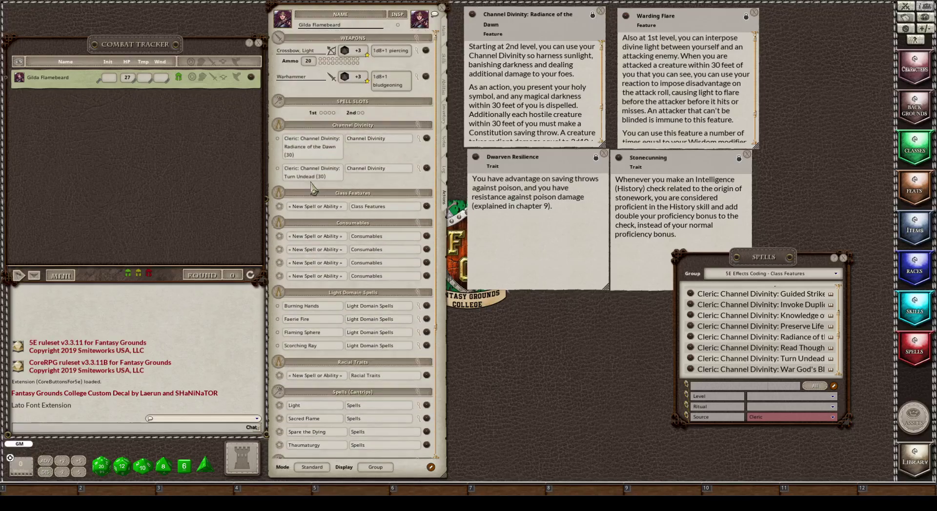
{"action": "left_click", "coordinate": [601, 11]}
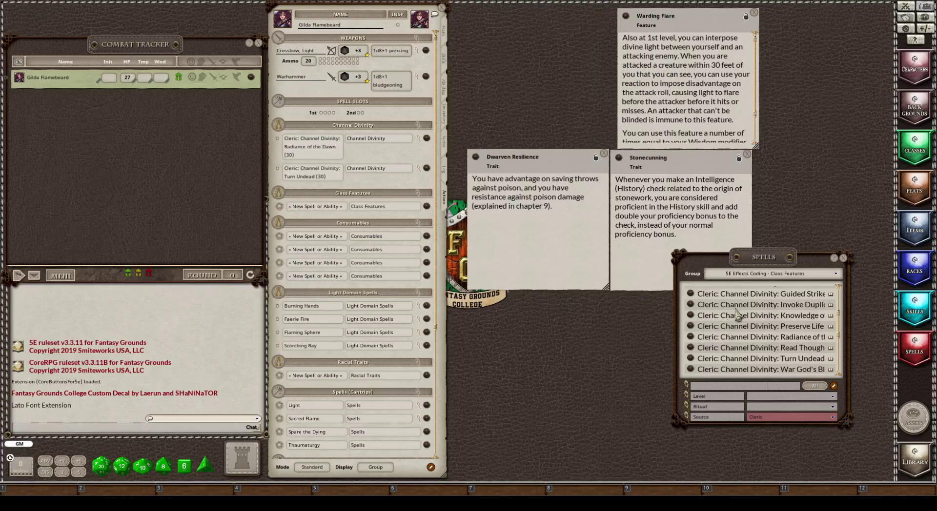
- Add Cleric: Warding Flare (30) (R) from the spell library to the Class Features group
{"action": "scroll", "coordinate": [737, 314], "scroll_direction": "down", "scroll_amount": 3}
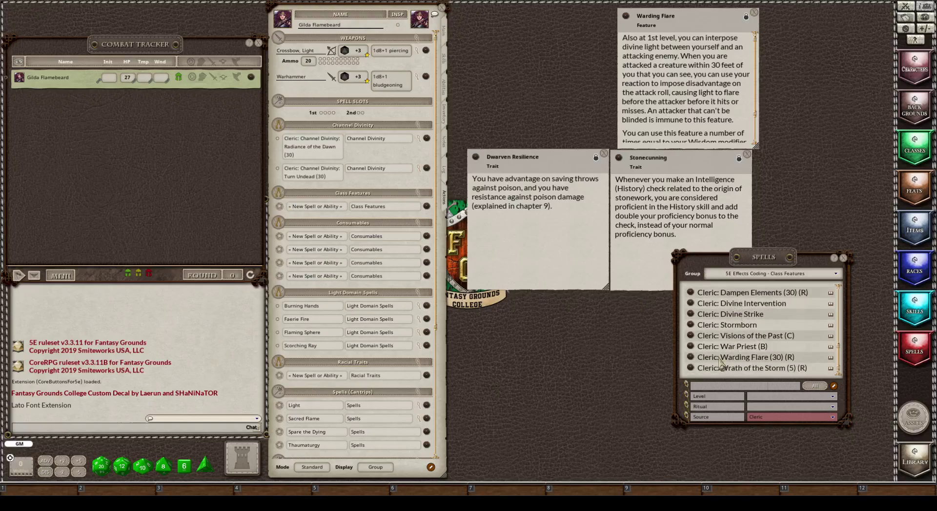
{"action": "left_click_drag", "start_coordinate": [692, 361], "coordinate": [308, 207]}
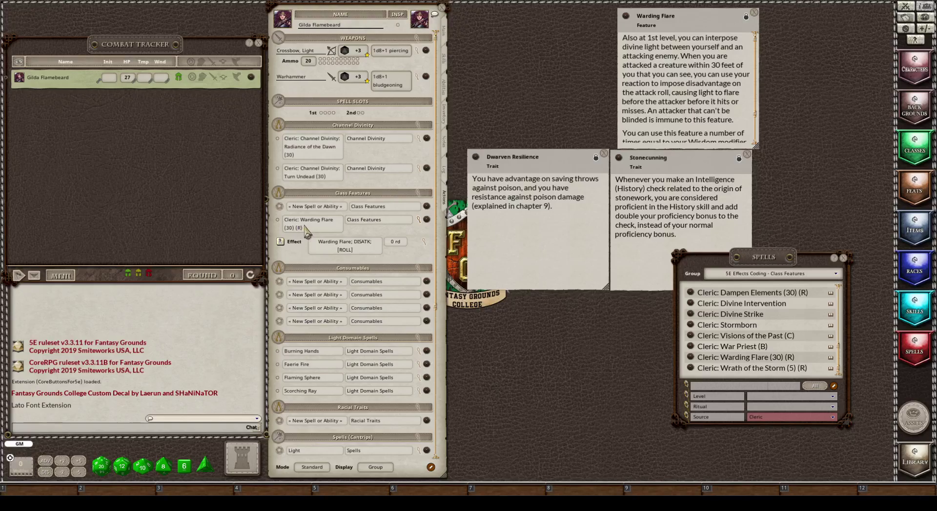
- Check the character's Wisdom modifier, name the blank Class Features power Warding Flare Uses and collapse the Cleric: Warding Flare (30) (R) details
{"action": "left_click", "coordinate": [446, 32]}
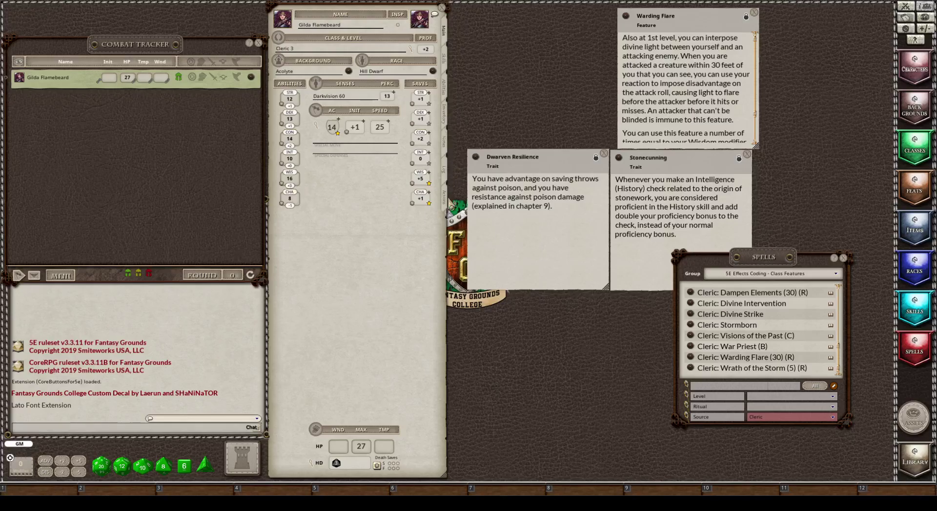
{"action": "left_click", "coordinate": [445, 200]}
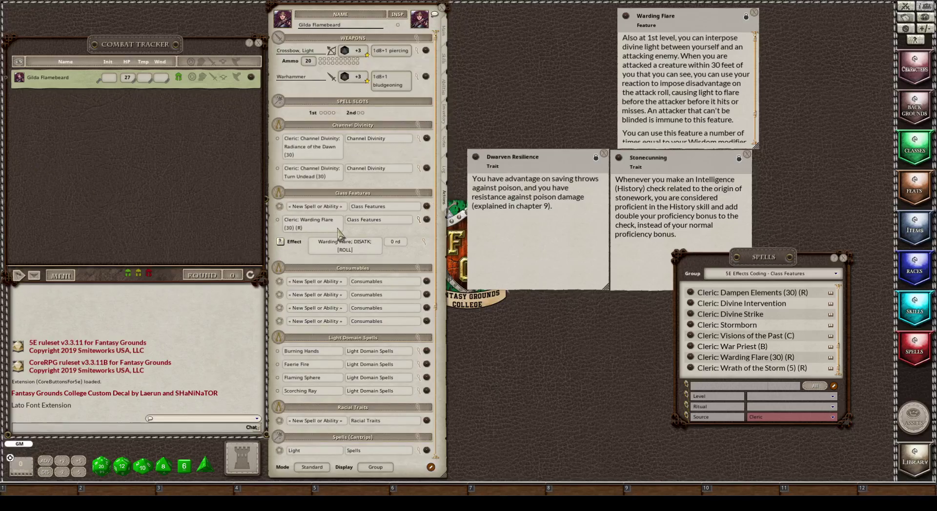
{"action": "left_click", "coordinate": [310, 207]}
{"action": "type", "text": "Warding Flare Uses"}
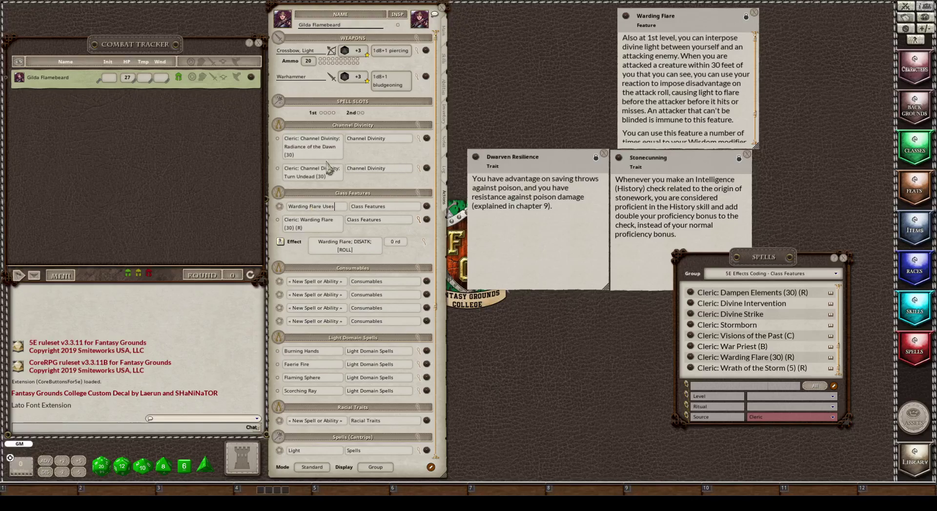
{"action": "left_click", "coordinate": [424, 222]}
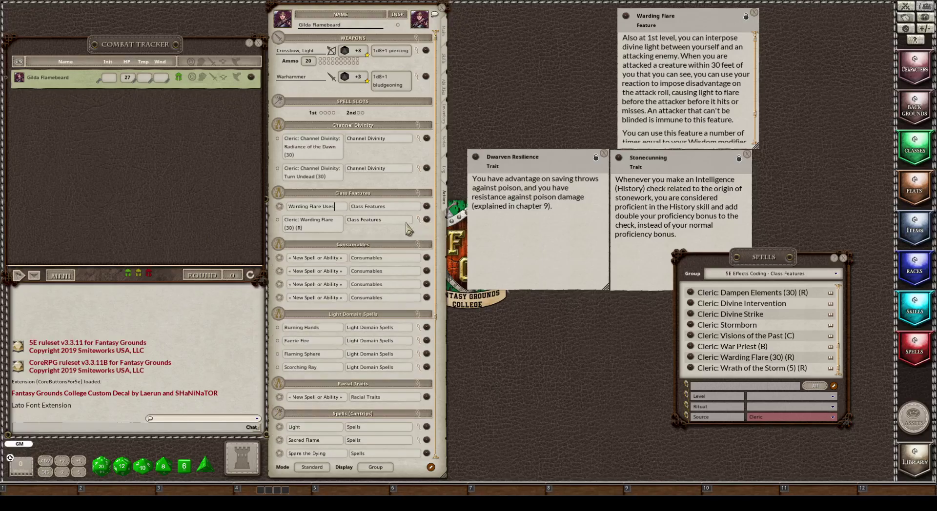
- Set Cleric: Warding Flare (30) (R) to 3 daily uses in Preparation mode and view it in Combat mode
{"action": "left_click", "coordinate": [318, 470]}
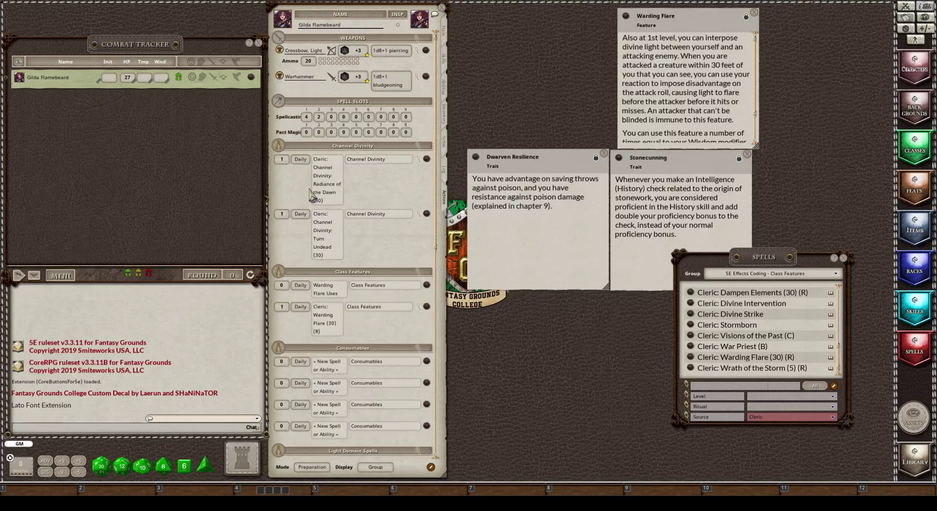
{"action": "scroll", "coordinate": [331, 240], "scroll_direction": "down", "scroll_amount": 2}
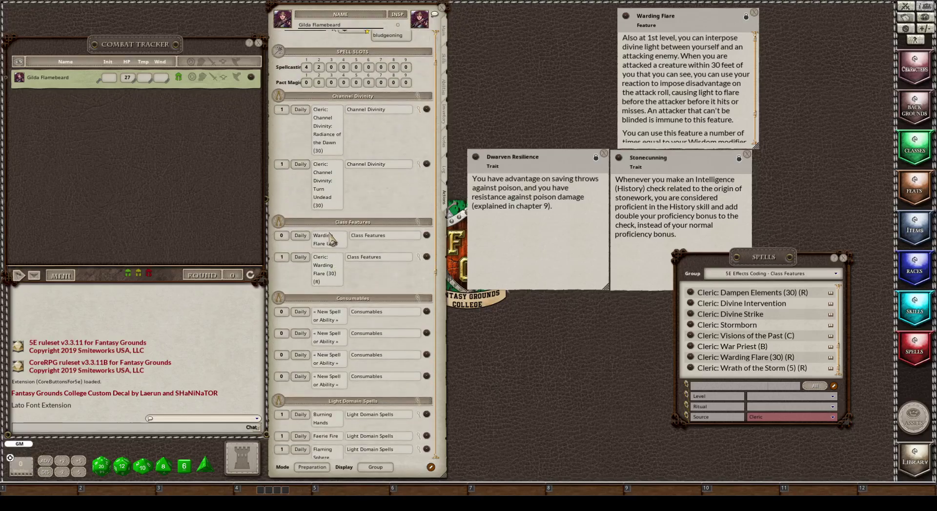
{"action": "left_click", "coordinate": [282, 236]}
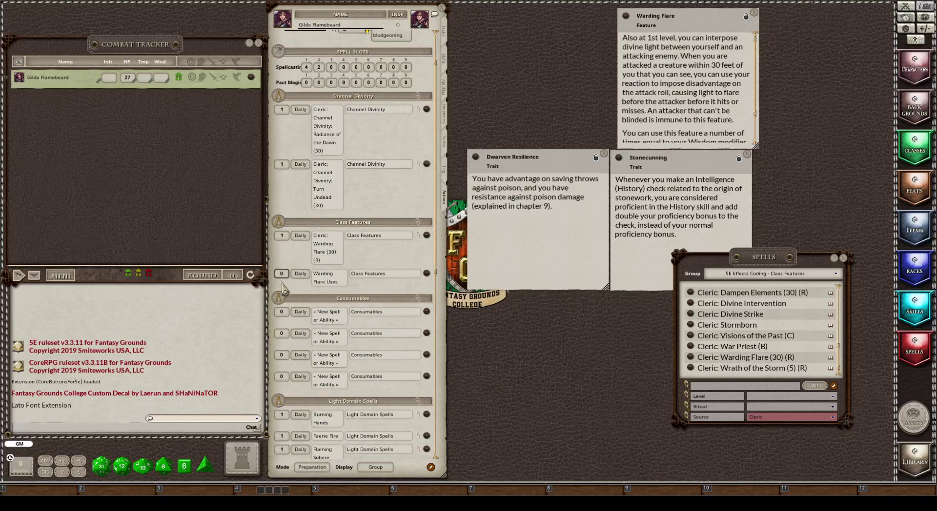
{"action": "left_click", "coordinate": [283, 237]}
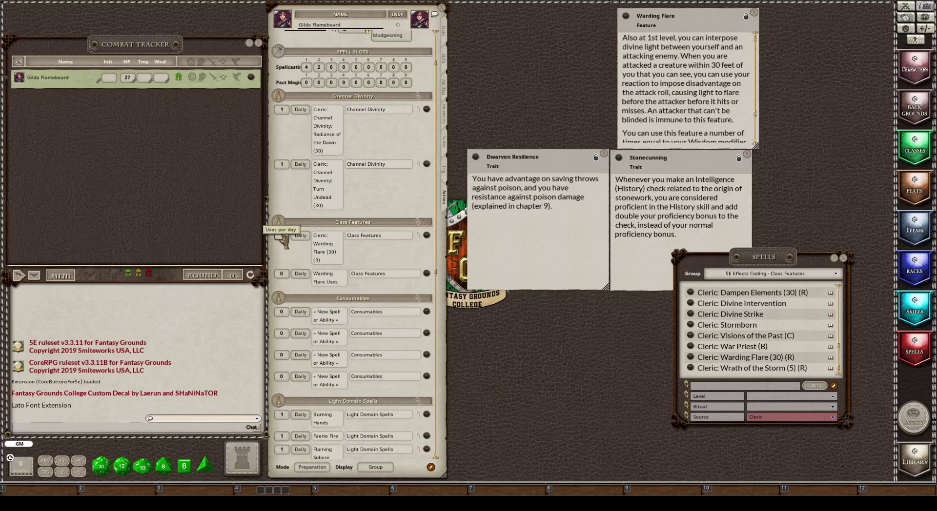
{"action": "type", "text": "3"}
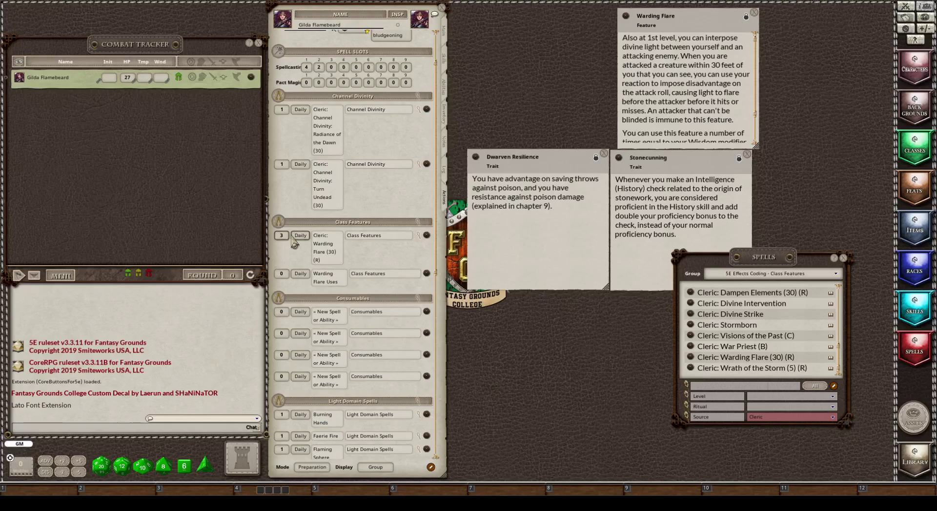
{"action": "left_click", "coordinate": [418, 235]}
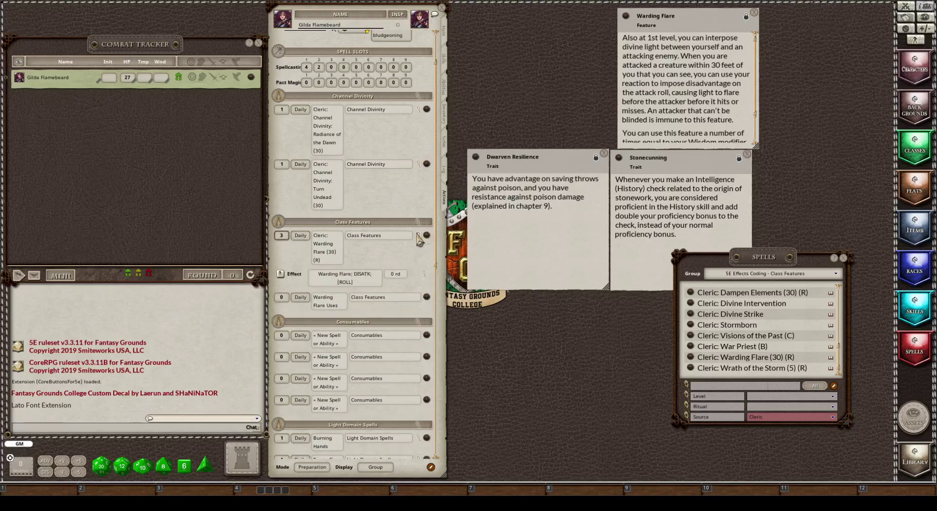
{"action": "left_click", "coordinate": [418, 235]}
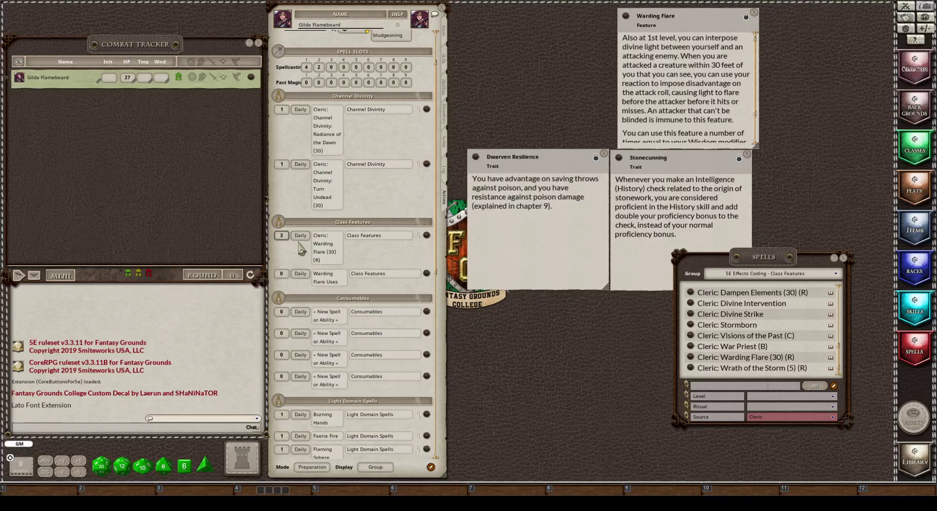
{"action": "left_click", "coordinate": [323, 467]}
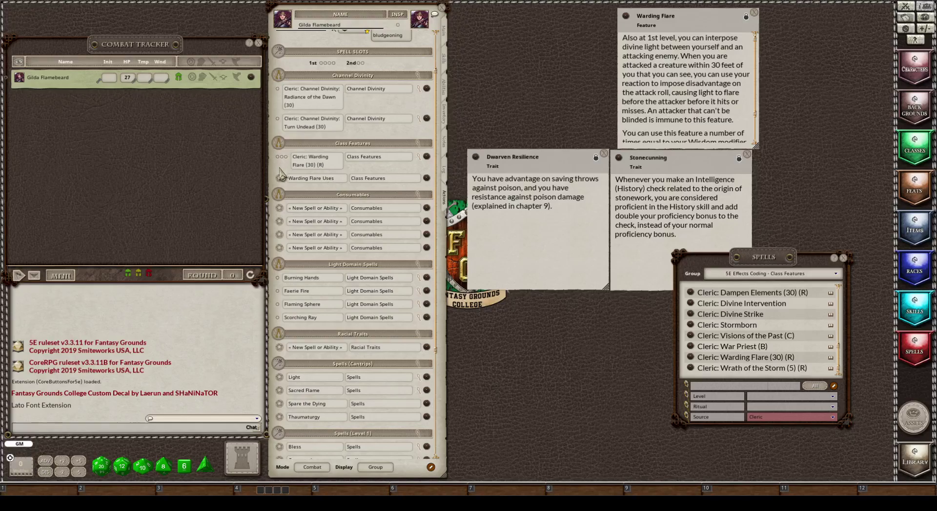
{"action": "left_click", "coordinate": [430, 467]}
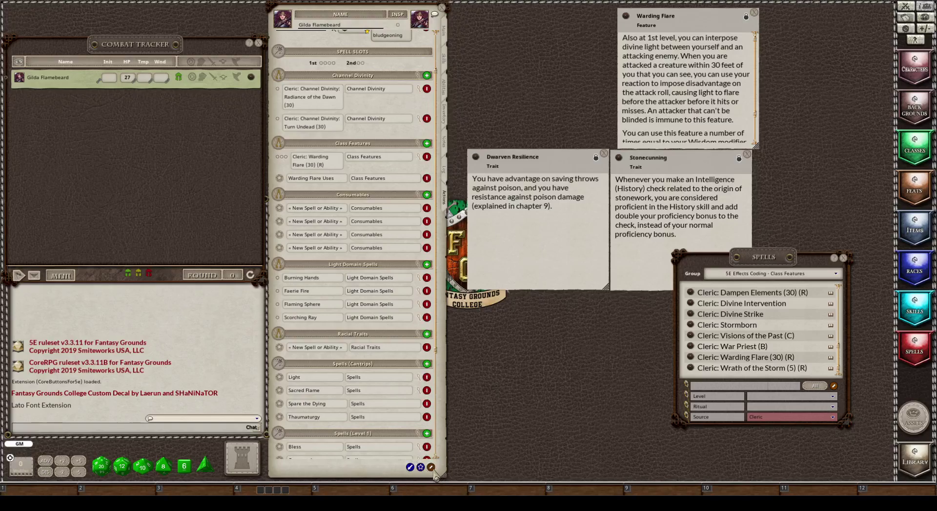
{"action": "left_click", "coordinate": [431, 468]}
- In Preparation mode, set Cleric: Warding Flare (30) (R) to 1 daily use and Warding Flare Uses to 3, and return to Combat mode
{"action": "left_click", "coordinate": [316, 468]}
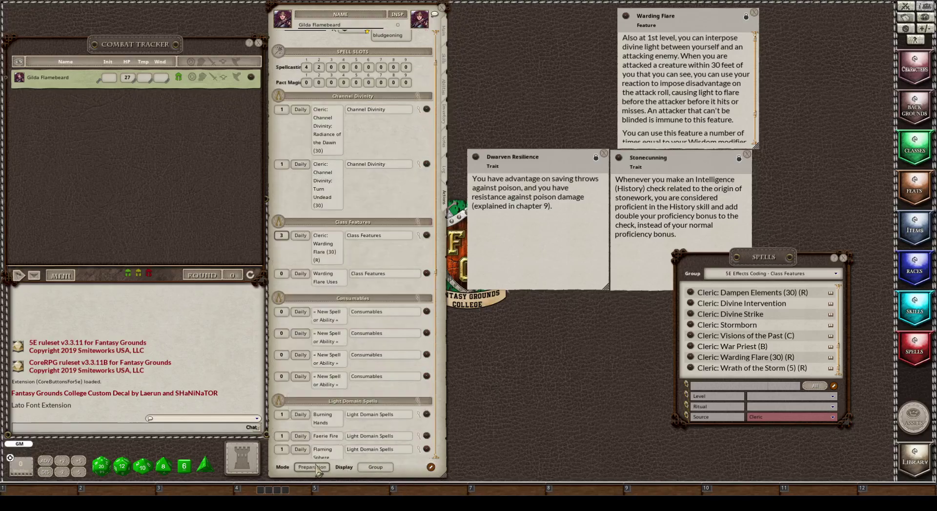
{"action": "left_click", "coordinate": [282, 235]}
{"action": "type", "text": "1"}
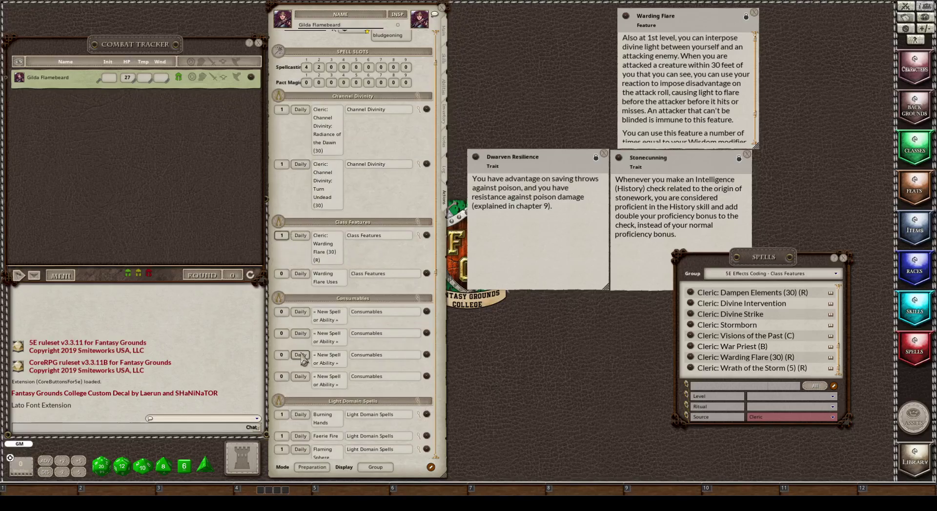
{"action": "left_click", "coordinate": [281, 274]}
{"action": "type", "text": "3"}
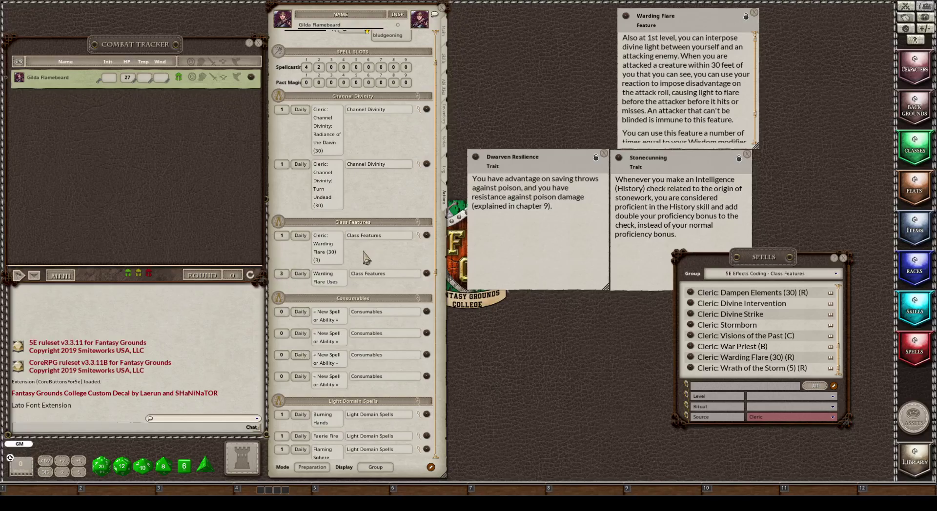
{"action": "left_click", "coordinate": [313, 466]}
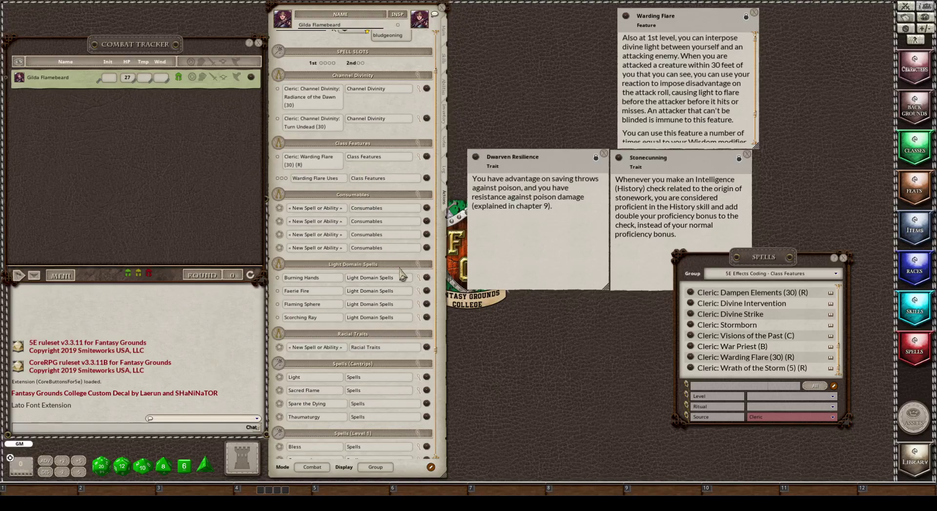
- Filter the spell library to the Dwarf source in the 5E Effects Coding - Race Traits group
{"action": "scroll", "coordinate": [395, 239], "scroll_direction": "down", "scroll_amount": 2}
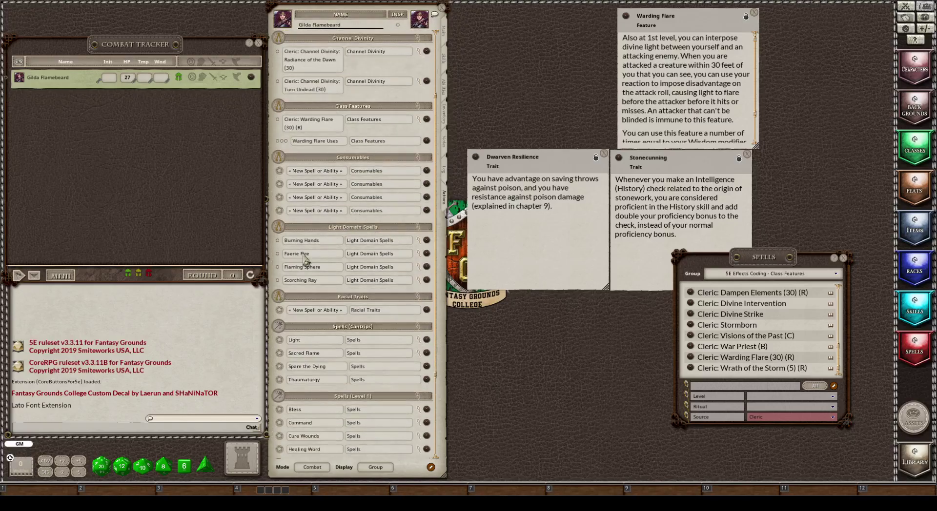
{"action": "scroll", "coordinate": [350, 243], "scroll_direction": "down", "scroll_amount": 2}
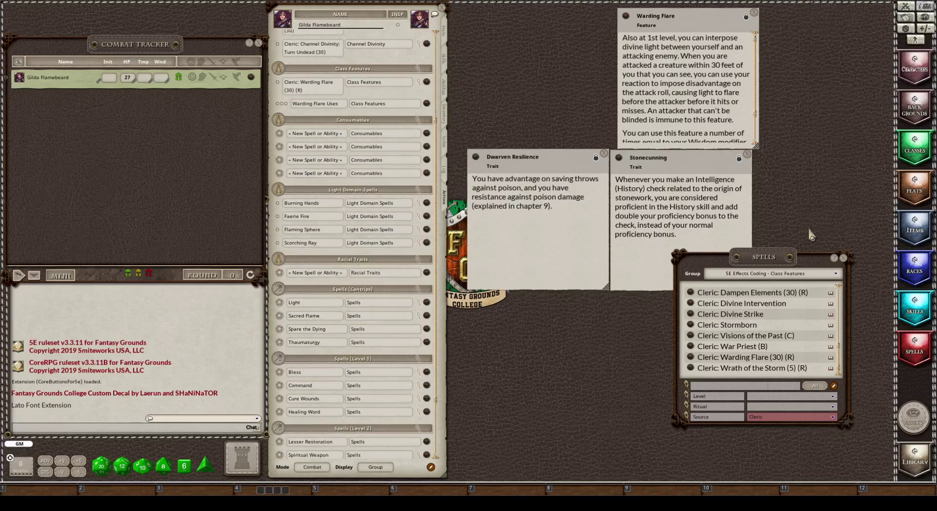
{"action": "left_click", "coordinate": [755, 418]}
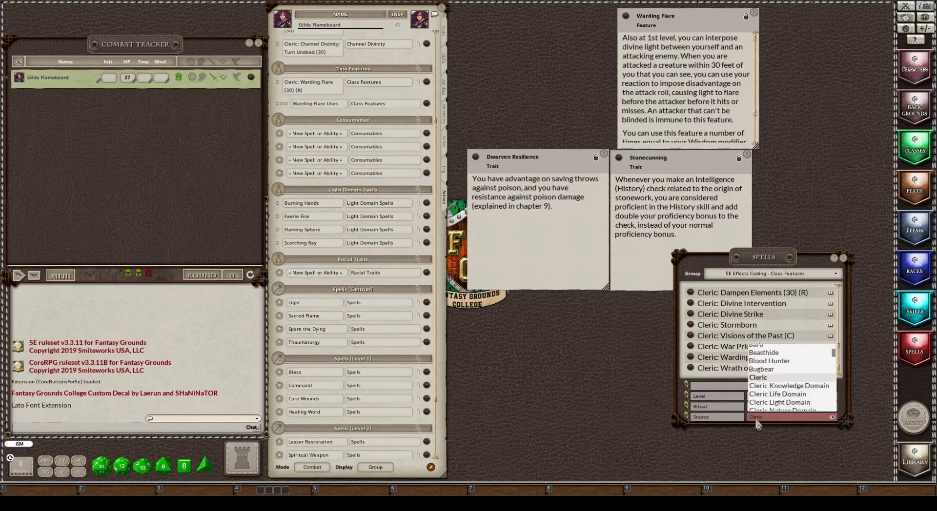
{"action": "scroll", "coordinate": [769, 388], "scroll_direction": "down", "scroll_amount": 2}
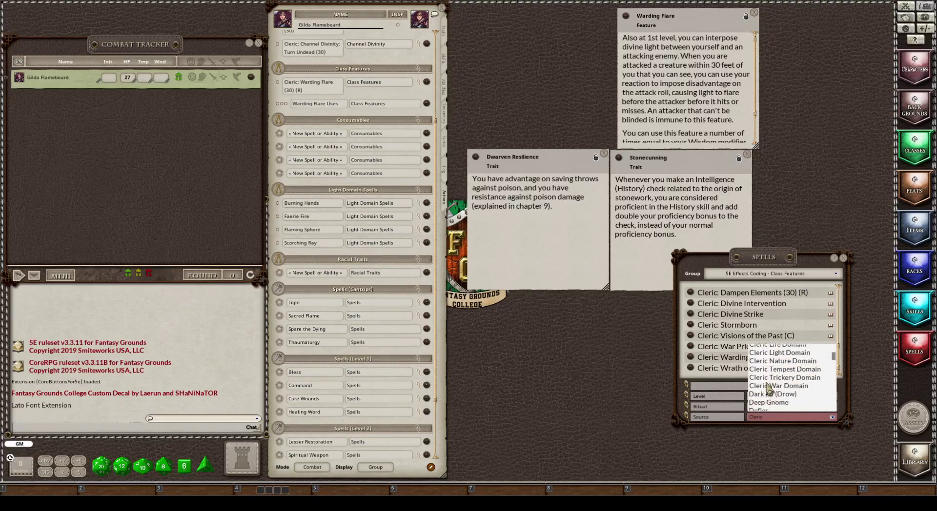
{"action": "scroll", "coordinate": [771, 390], "scroll_direction": "down", "scroll_amount": 3}
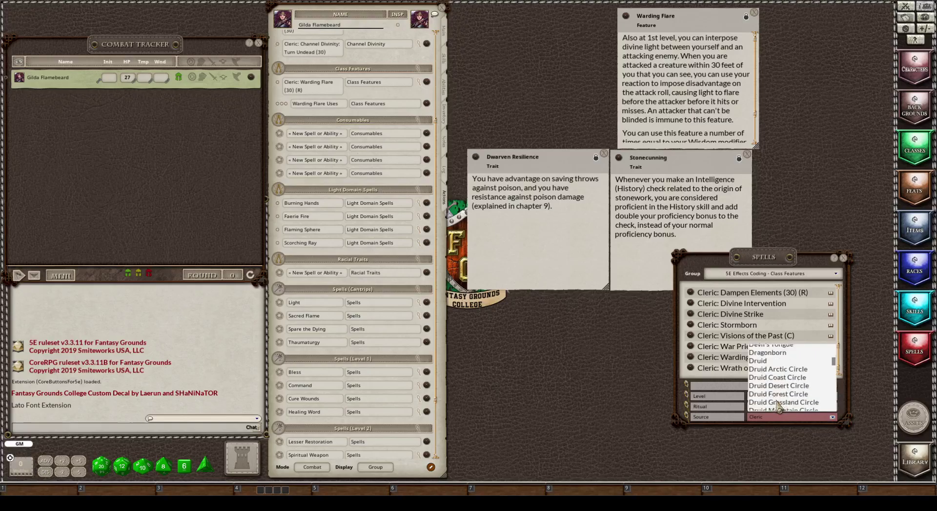
{"action": "scroll", "coordinate": [778, 406], "scroll_direction": "down", "scroll_amount": 2}
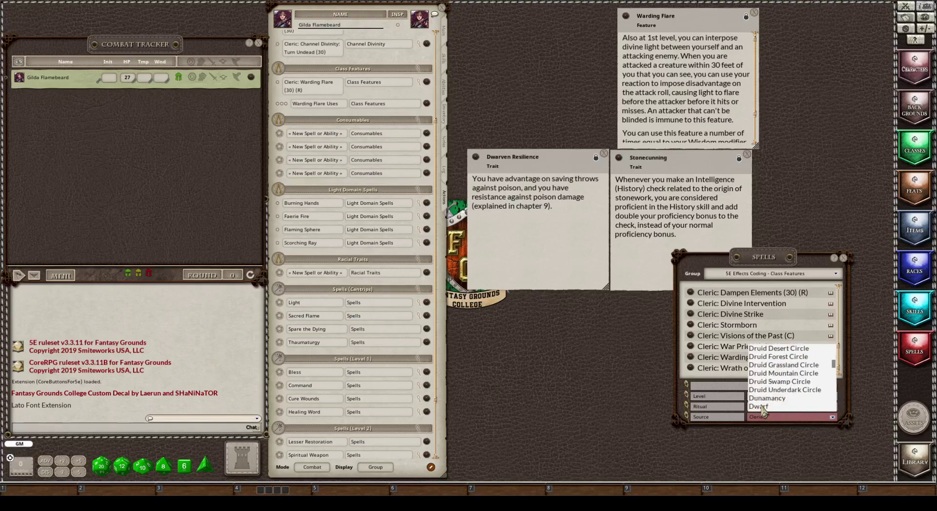
{"action": "left_click", "coordinate": [759, 406]}
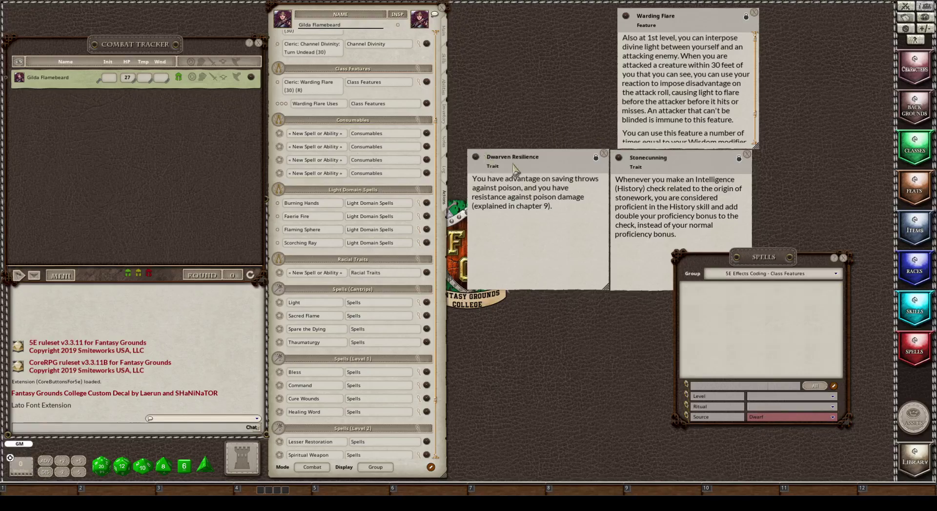
{"action": "left_click", "coordinate": [797, 275]}
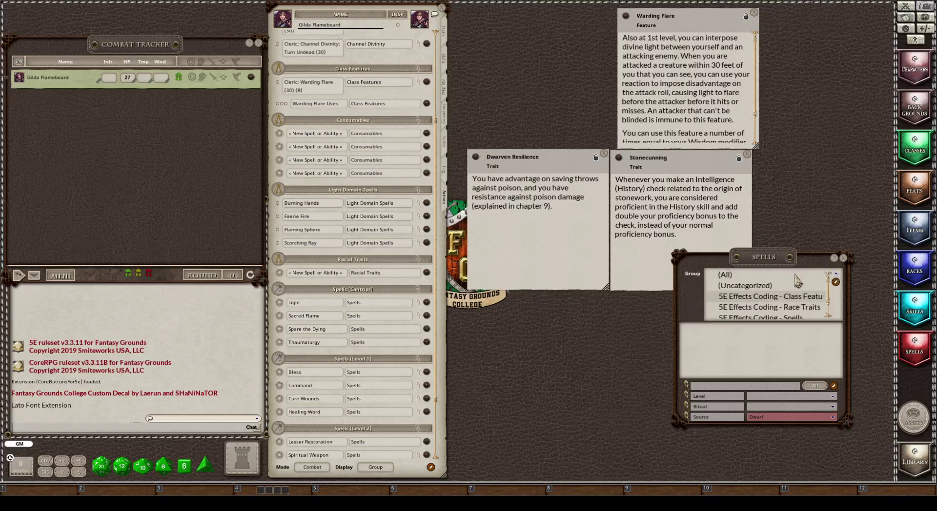
{"action": "left_click", "coordinate": [784, 307]}
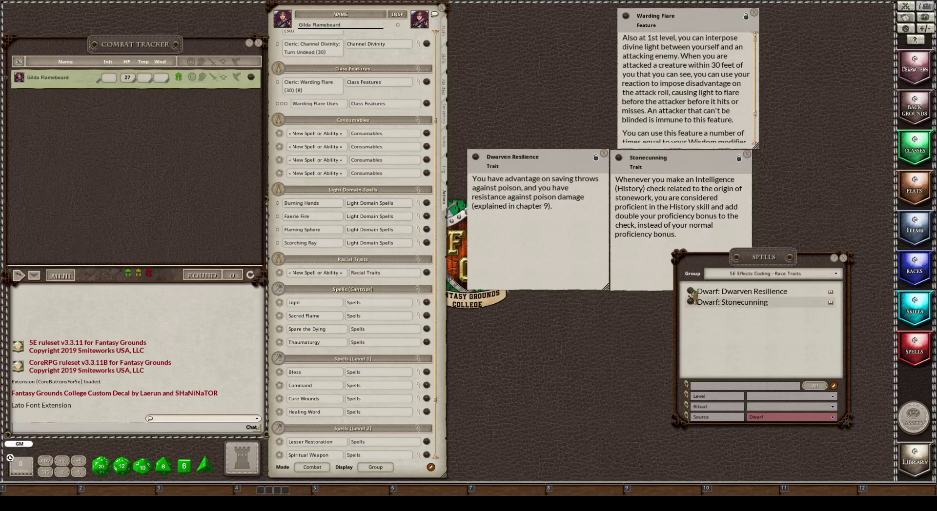
- Add Dwarf: Dwarven Resilience and Dwarf: Stonecunning to the Racial Traits group and delete that group's blank power
{"action": "left_click_drag", "start_coordinate": [690, 293], "coordinate": [326, 272]}
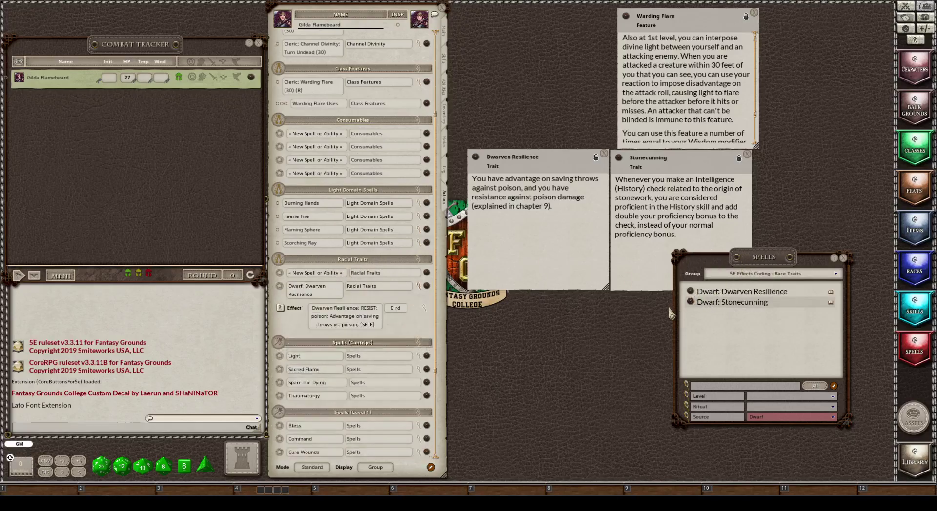
{"action": "left_click_drag", "start_coordinate": [690, 302], "coordinate": [316, 279]}
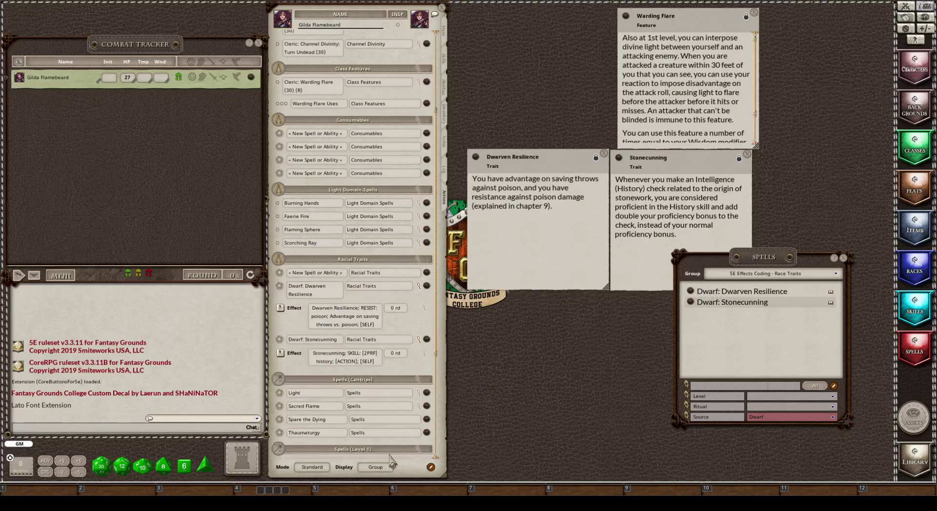
{"action": "left_click", "coordinate": [431, 468]}
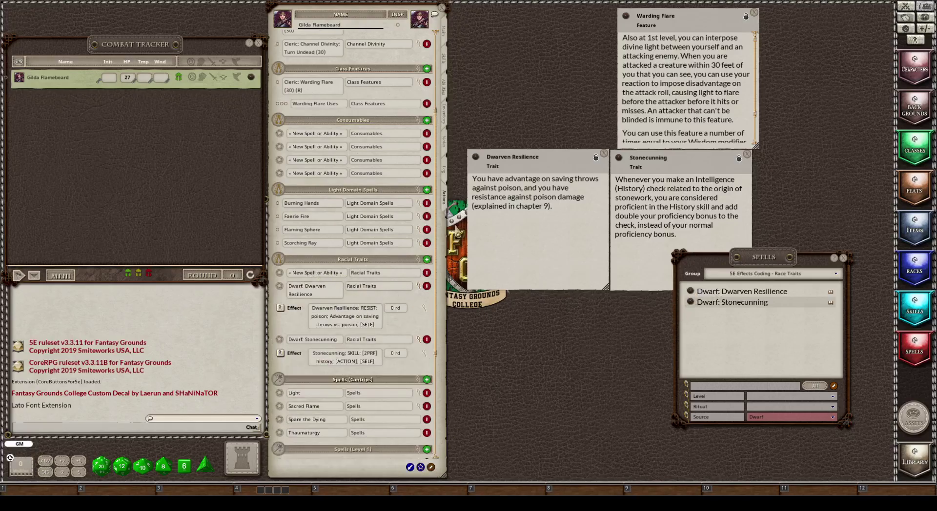
{"action": "left_click", "coordinate": [426, 275]}
{"action": "left_click", "coordinate": [431, 468]}
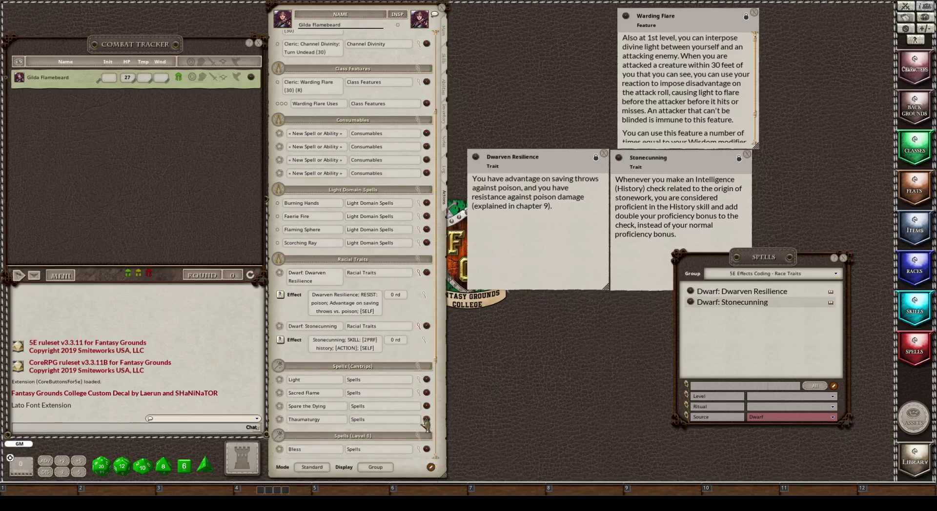
- Collapse the details of Dwarven Resilience and Stonecunning in the Racial Traits group and look over the power groups
{"action": "left_click", "coordinate": [419, 274]}
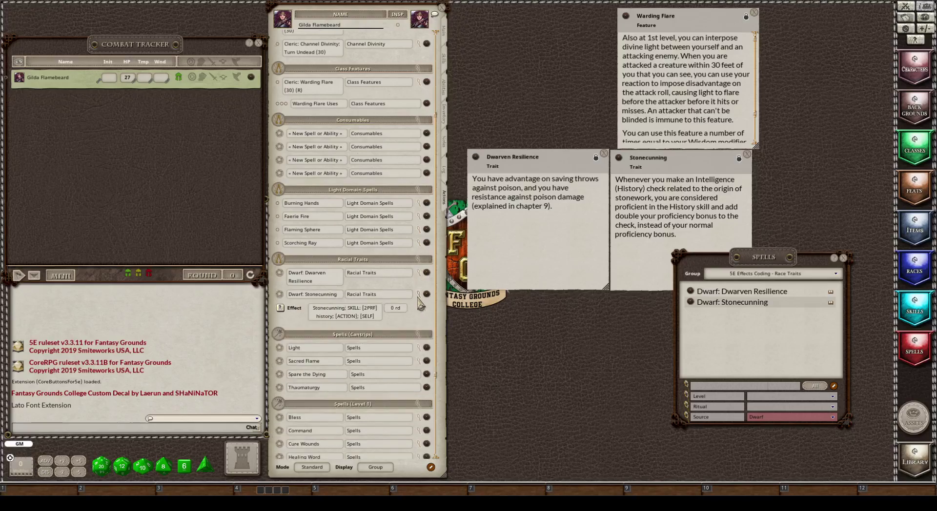
{"action": "left_click", "coordinate": [418, 295]}
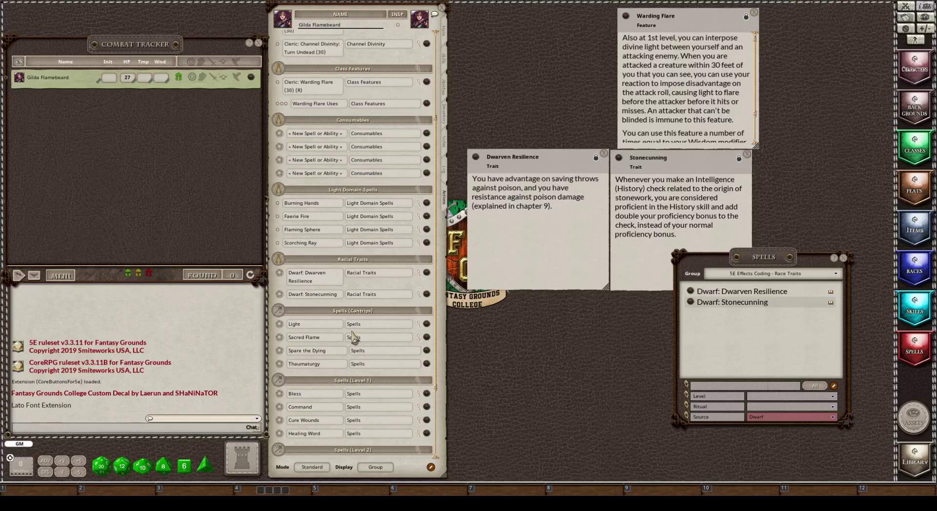
{"action": "scroll", "coordinate": [353, 337], "scroll_direction": "down", "scroll_amount": 3}
{"action": "scroll", "coordinate": [352, 336], "scroll_direction": "up", "scroll_amount": 5}
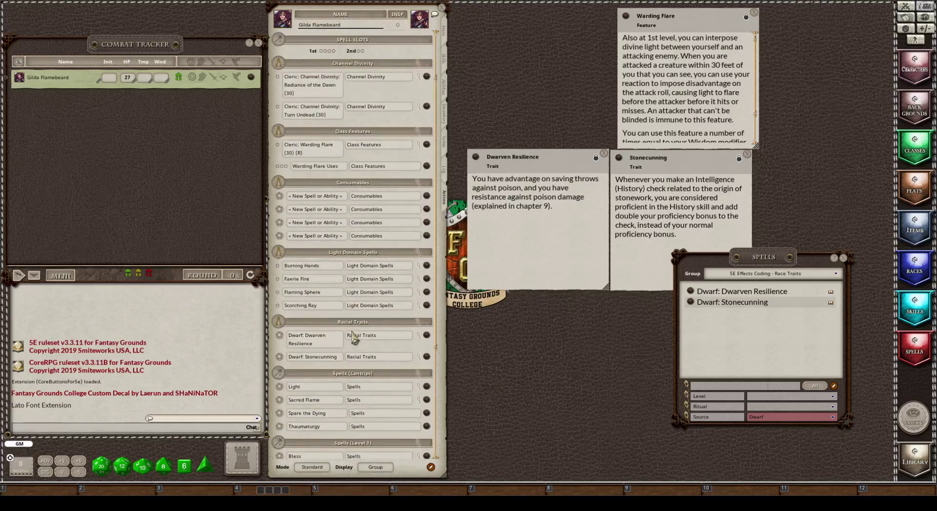
{"action": "scroll", "coordinate": [353, 337], "scroll_direction": "up", "scroll_amount": 1}
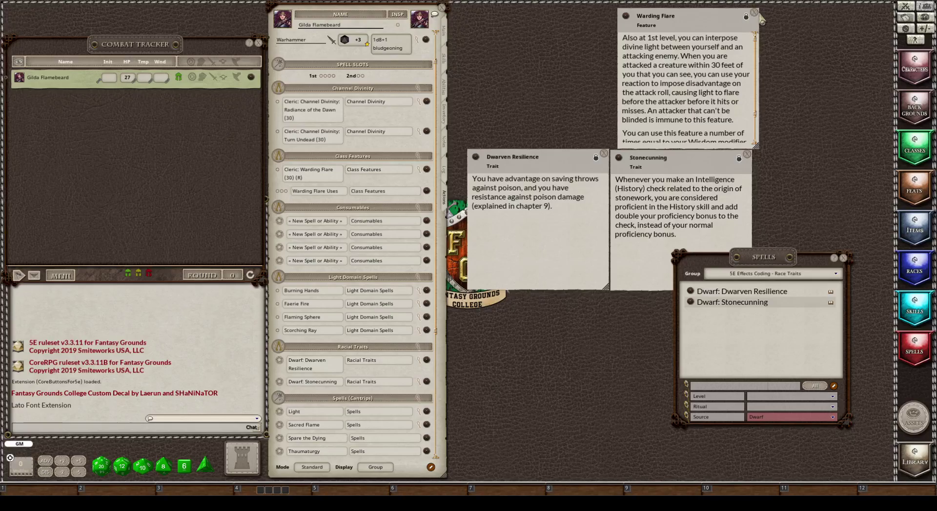
- Close the Warding Flare, Stonecunning and Dwarven Resilience description windows
{"action": "left_click", "coordinate": [754, 12]}
{"action": "left_click", "coordinate": [747, 154]}
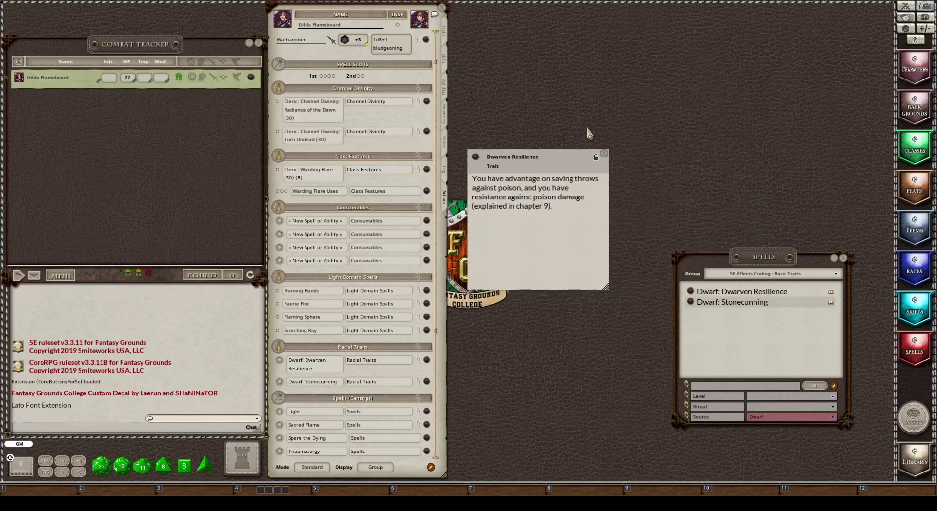
{"action": "left_click", "coordinate": [604, 155]}
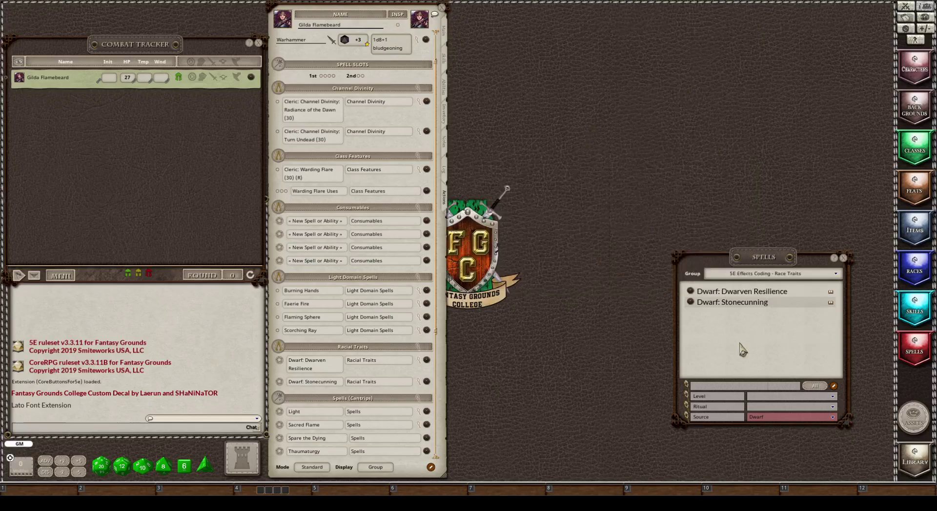
- Clear the Dwarf source filter in the spell library and close the Spells window
{"action": "left_click", "coordinate": [770, 417]}
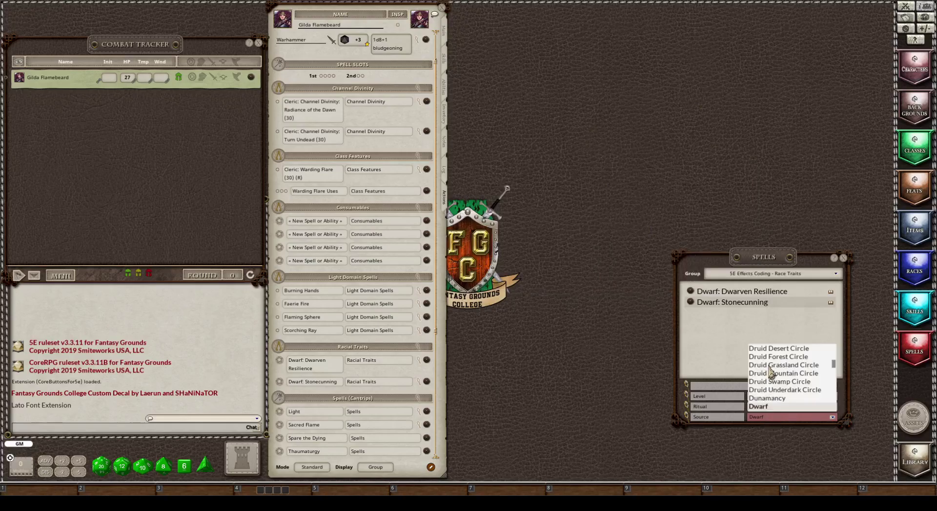
{"action": "scroll", "coordinate": [767, 363], "scroll_direction": "up", "scroll_amount": 1}
{"action": "scroll", "coordinate": [767, 363], "scroll_direction": "up", "scroll_amount": 5}
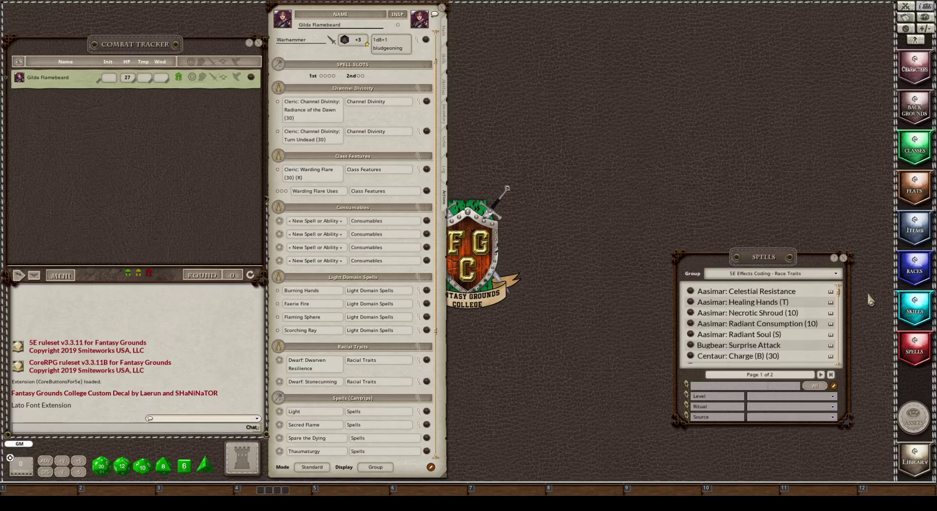
{"action": "left_click", "coordinate": [768, 350]}
{"action": "left_click", "coordinate": [843, 258]}
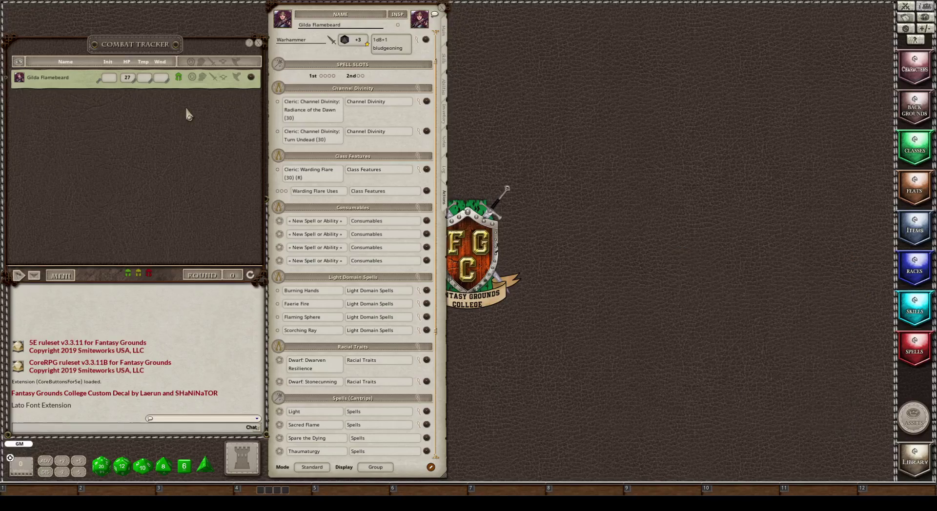
- Check the character's inventory and name three blank powers in the Consumables group Rations, Waterskin and Candles
{"action": "left_click", "coordinate": [445, 115]}
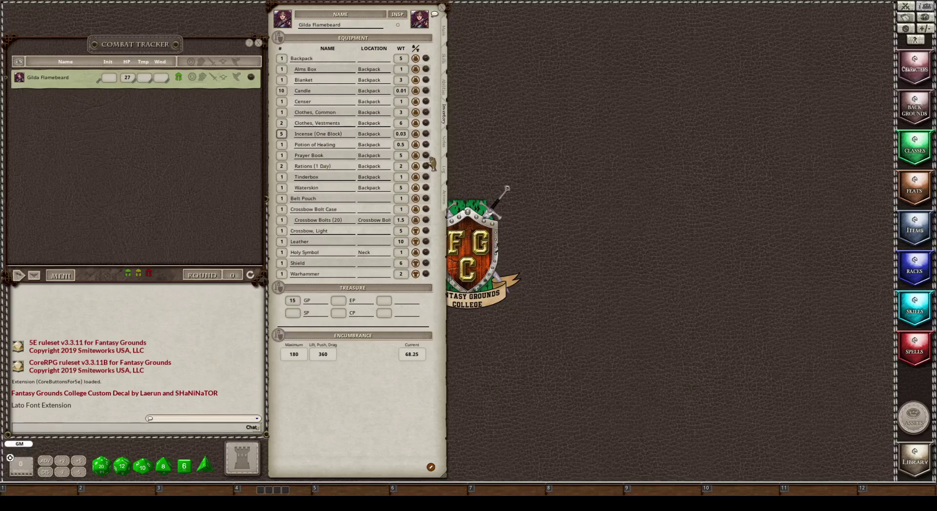
{"action": "left_click", "coordinate": [447, 200]}
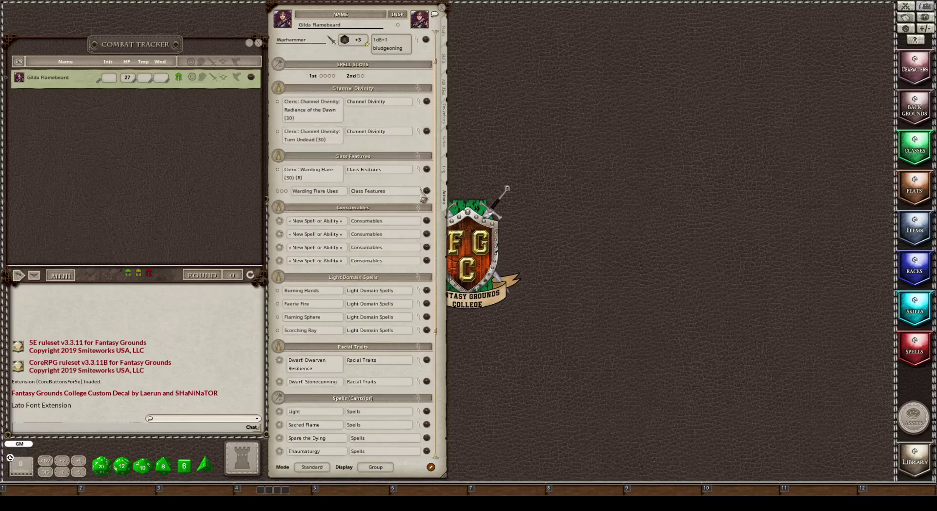
{"action": "left_click", "coordinate": [306, 222]}
{"action": "type", "text": "Rations"}
{"action": "key", "text": "Return"}
{"action": "type", "text": "Waterskin"}
{"action": "key", "text": "Return"}
{"action": "type", "text": "Candles"}
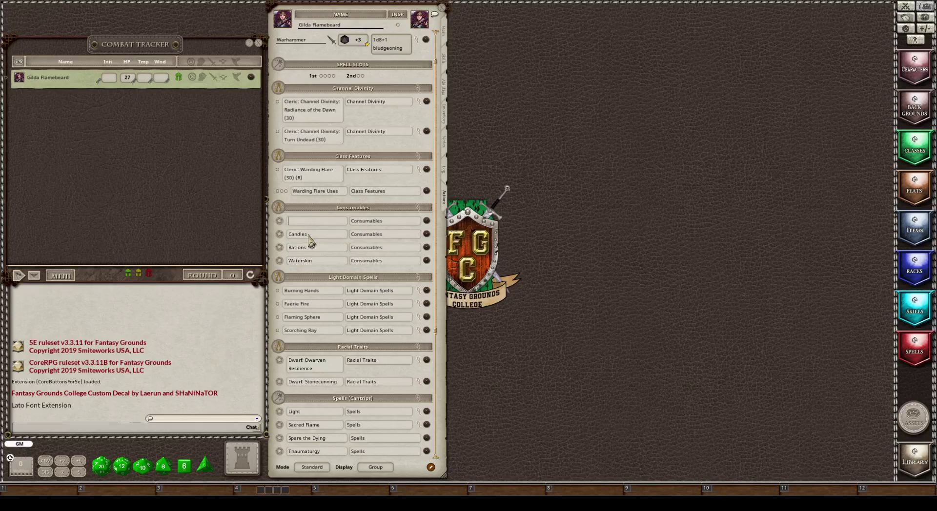
- Check the inventory again and name the remaining blank power in the Consumables group Incense
{"action": "left_click", "coordinate": [444, 116]}
{"action": "left_click", "coordinate": [299, 221]}
{"action": "type", "text": "Ins"}
{"action": "type", "text": "e"}
{"action": "type", "text": "nse"}
- Add another power to the Consumables group, name it Potion of Healing, and finish list editing
{"action": "left_click", "coordinate": [431, 467]}
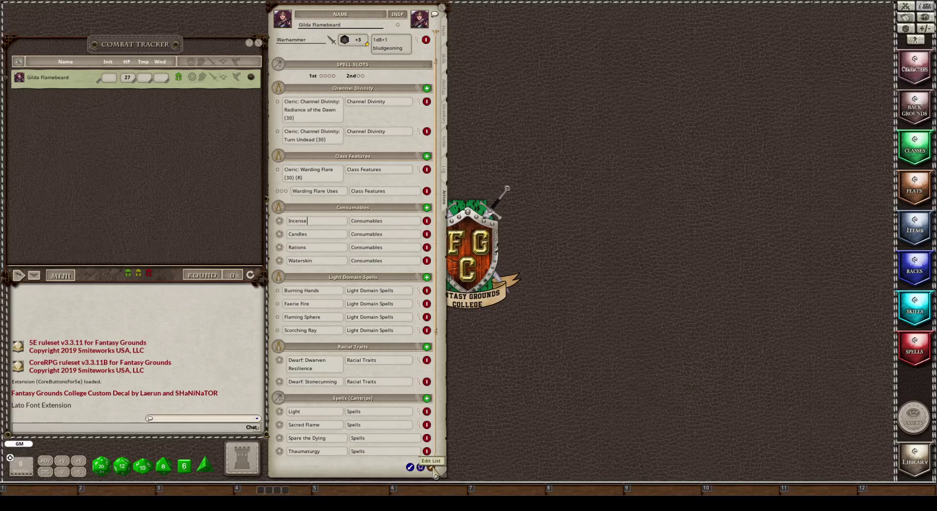
{"action": "left_click", "coordinate": [426, 207]}
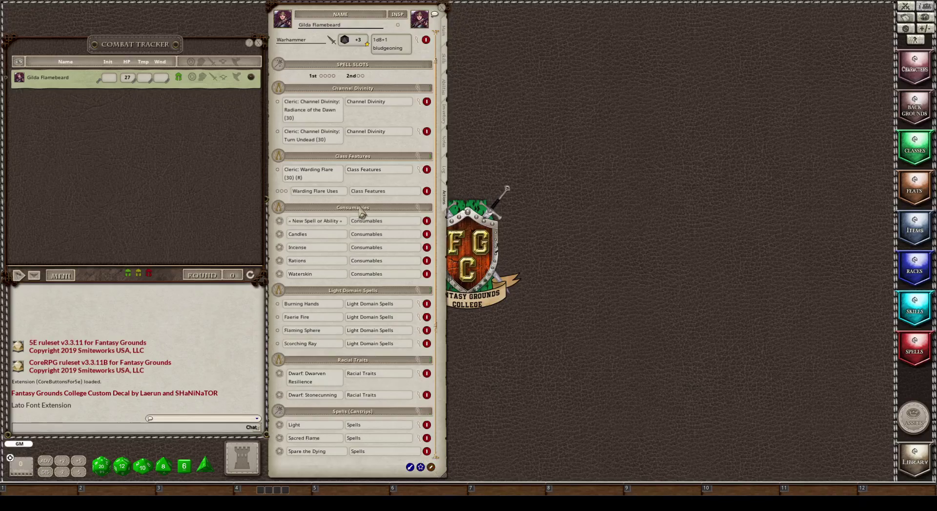
{"action": "left_click", "coordinate": [304, 222]}
{"action": "type", "text": "Potion of Healing"}
{"action": "left_click", "coordinate": [430, 468]}
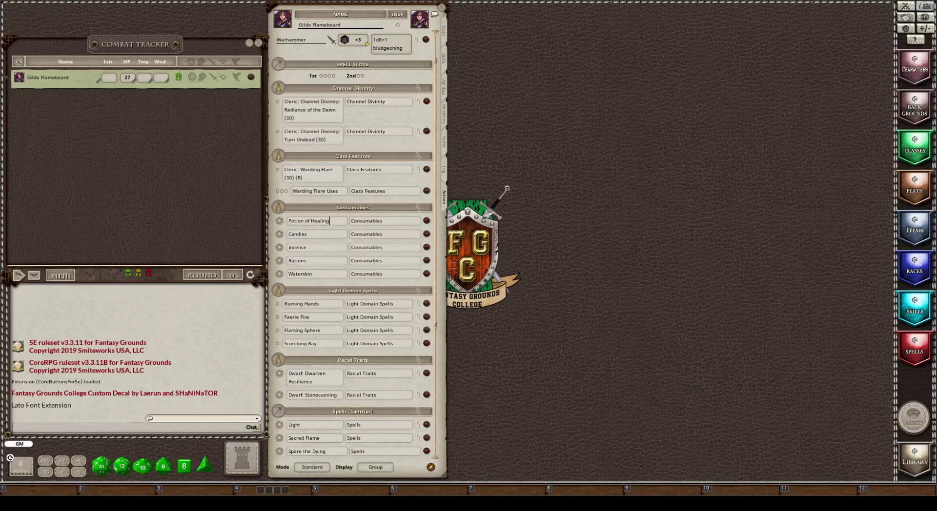
- Add a heal action to the Potion of Healing power in the Consumables group
{"action": "left_click", "coordinate": [319, 223]}
{"action": "right_click", "coordinate": [309, 222]}
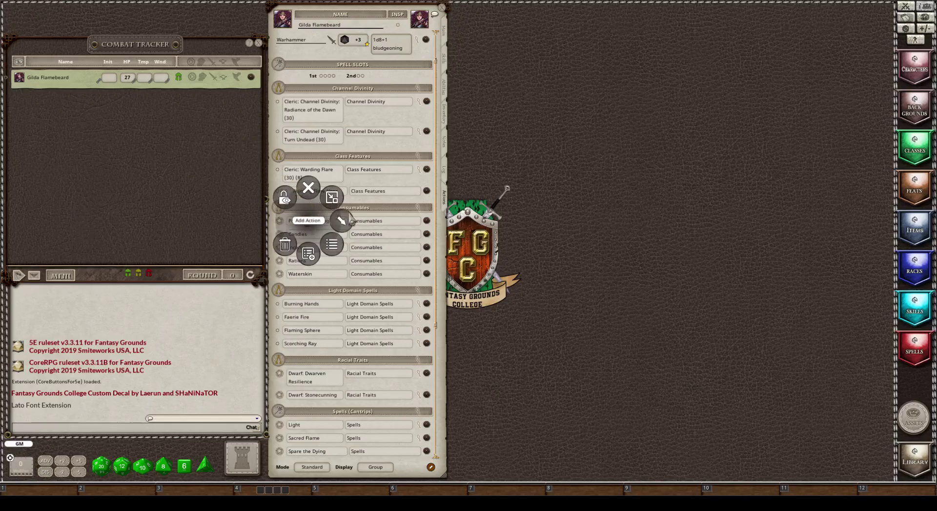
{"action": "left_click", "coordinate": [344, 224]}
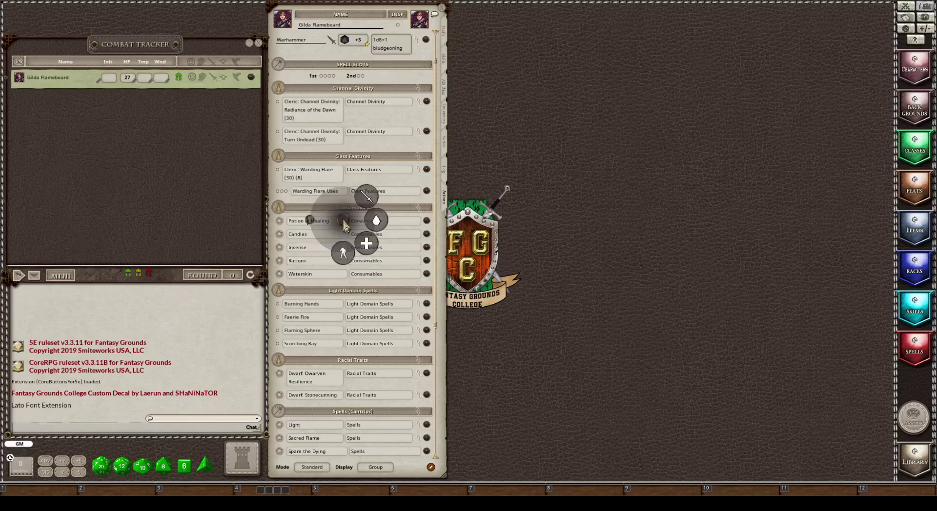
{"action": "left_click", "coordinate": [369, 246]}
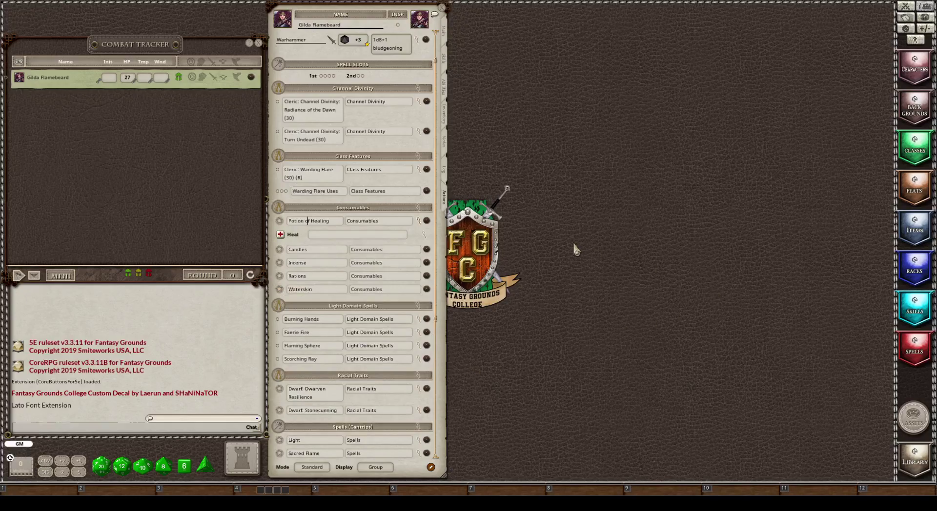
- Set Potion of Healing's heal action to 2d4 with a bonus of 2, then close its settings and collapse the power's details
{"action": "left_click", "coordinate": [426, 238]}
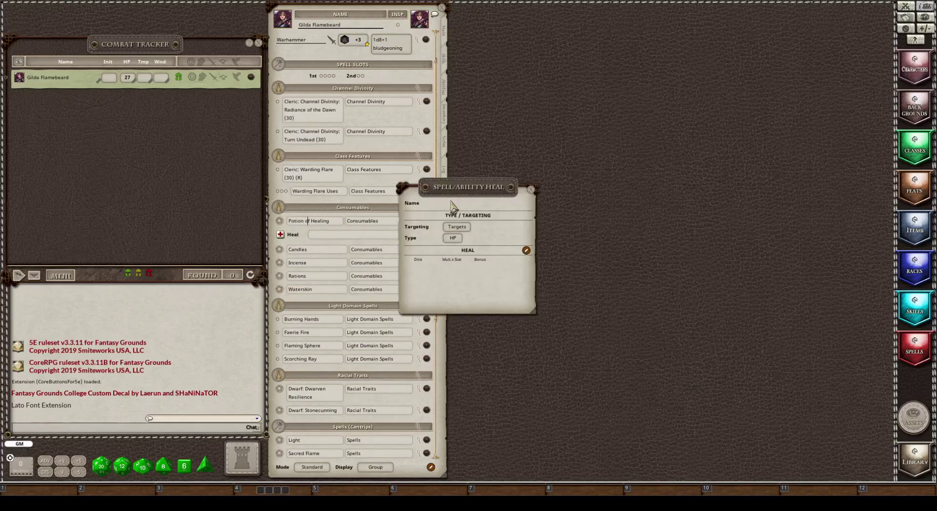
{"action": "left_click_drag", "start_coordinate": [448, 206], "coordinate": [519, 169]}
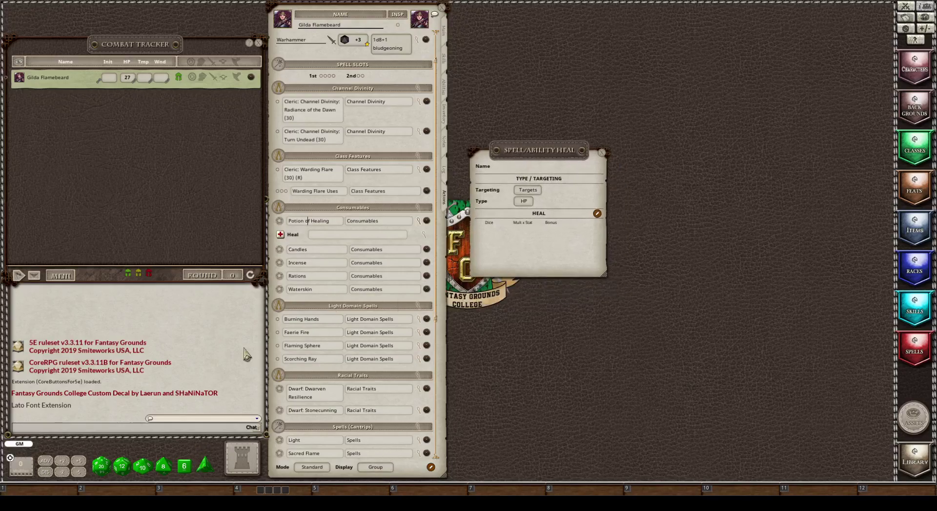
{"action": "mouse_move", "coordinate": [205, 464]}
{"action": "left_mouse_down"}
{"action": "mouse_move", "coordinate": [208, 414]}
{"action": "mouse_move", "coordinate": [386, 191]}
{"action": "mouse_move", "coordinate": [496, 242]}
{"action": "left_mouse_up"}
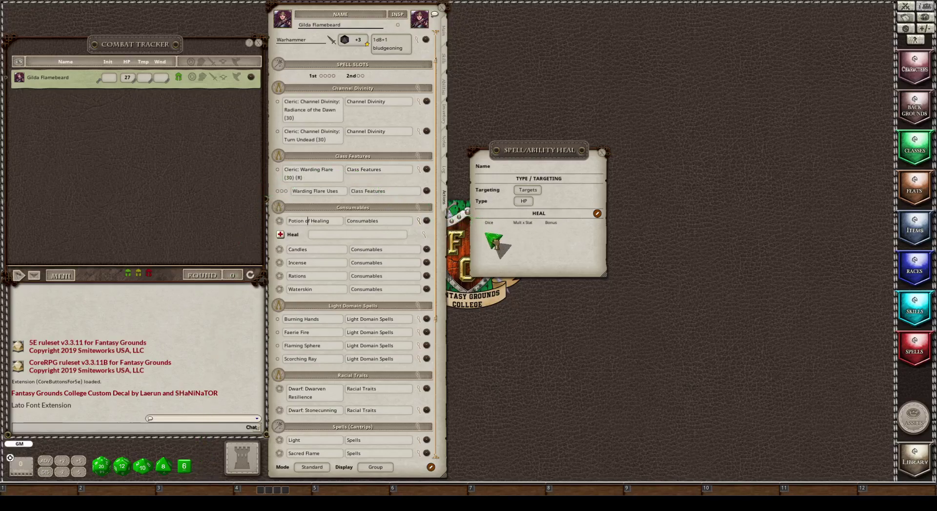
{"action": "left_click_drag", "start_coordinate": [496, 242], "coordinate": [496, 243]}
{"action": "scroll", "coordinate": [495, 244], "scroll_direction": "up", "scroll_amount": 1}
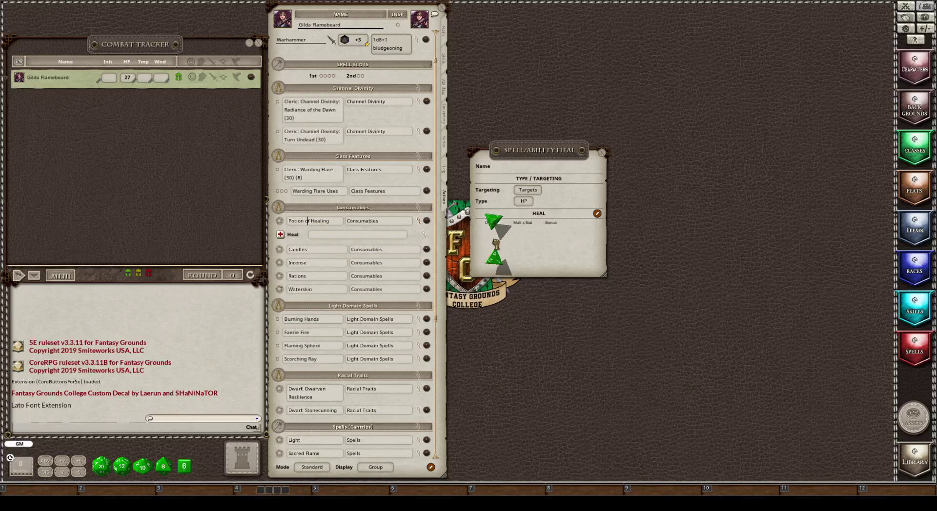
{"action": "left_click_drag", "start_coordinate": [496, 243], "coordinate": [495, 243]}
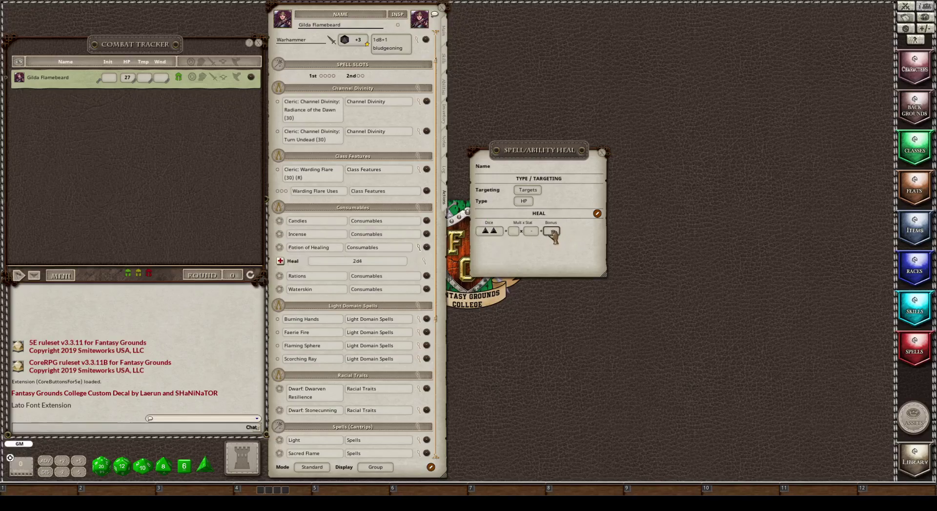
{"action": "left_click", "coordinate": [552, 232]}
{"action": "type", "text": "2"}
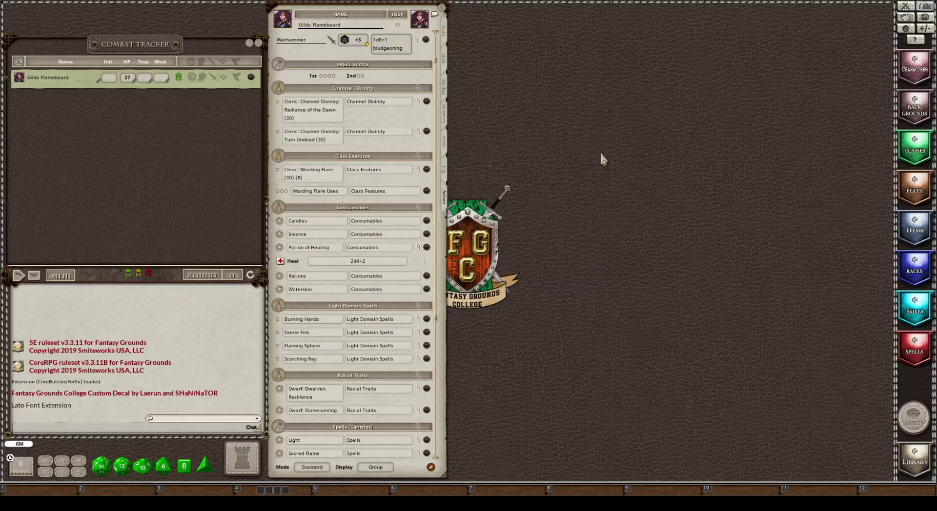
{"action": "left_click", "coordinate": [602, 153]}
{"action": "left_click", "coordinate": [419, 247]}
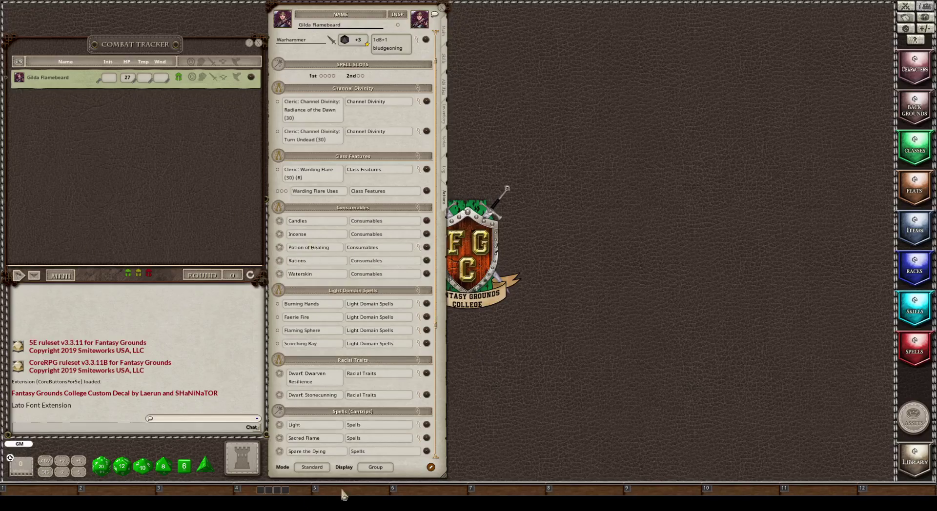
- In Preparation mode, set daily uses to Candles 10, Incense 5, Potion of Healing 1, Rations 2 and Waterskin 1, and return to Combat mode
{"action": "left_click", "coordinate": [308, 467]}
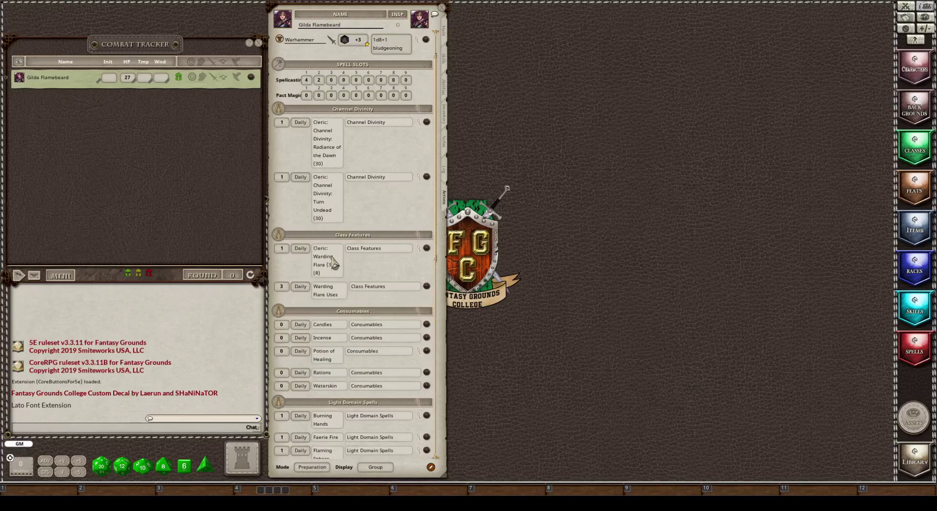
{"action": "scroll", "coordinate": [333, 263], "scroll_direction": "down", "scroll_amount": 5}
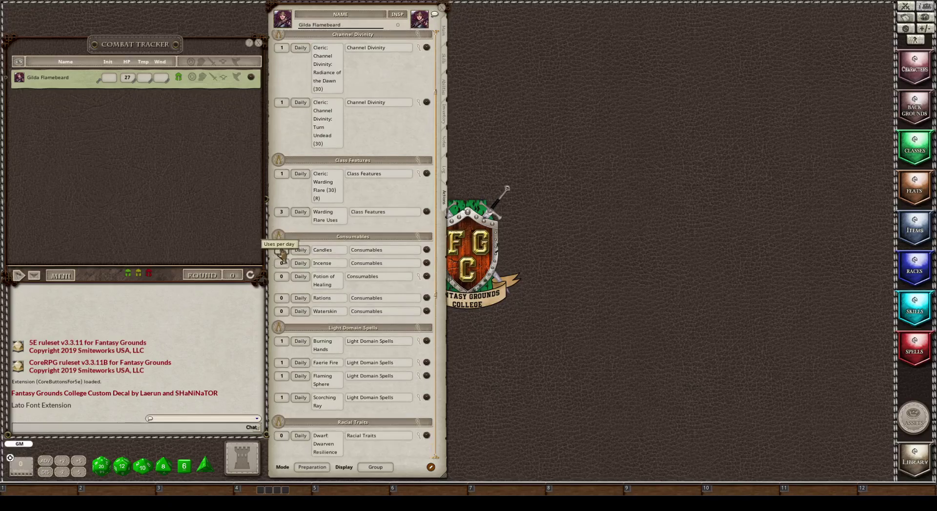
{"action": "left_click", "coordinate": [282, 251]}
{"action": "type", "text": "10"}
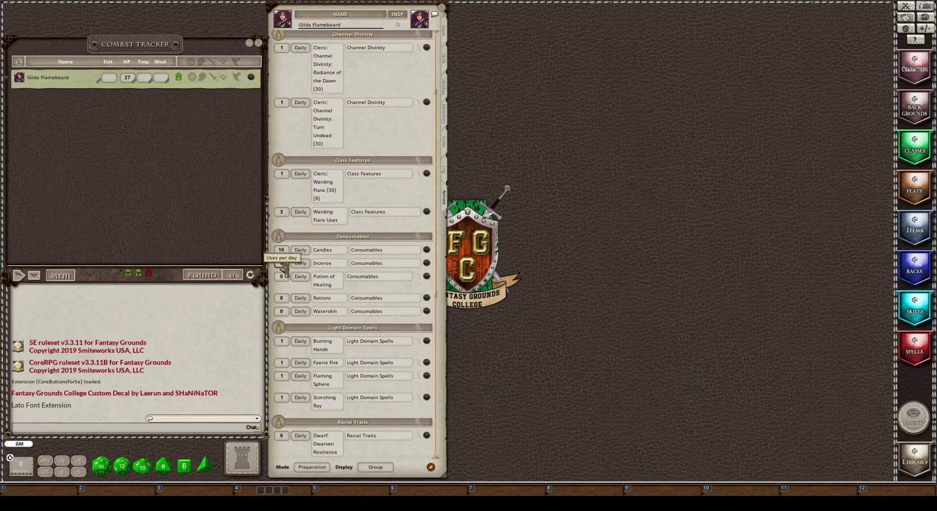
{"action": "left_click", "coordinate": [283, 264]}
{"action": "type", "text": "5"}
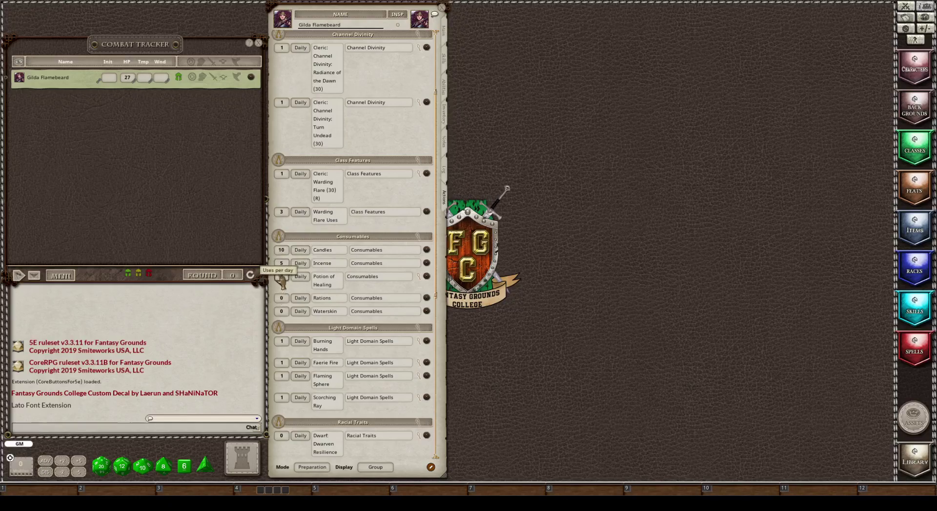
{"action": "left_click", "coordinate": [281, 276]}
{"action": "type", "text": "1"}
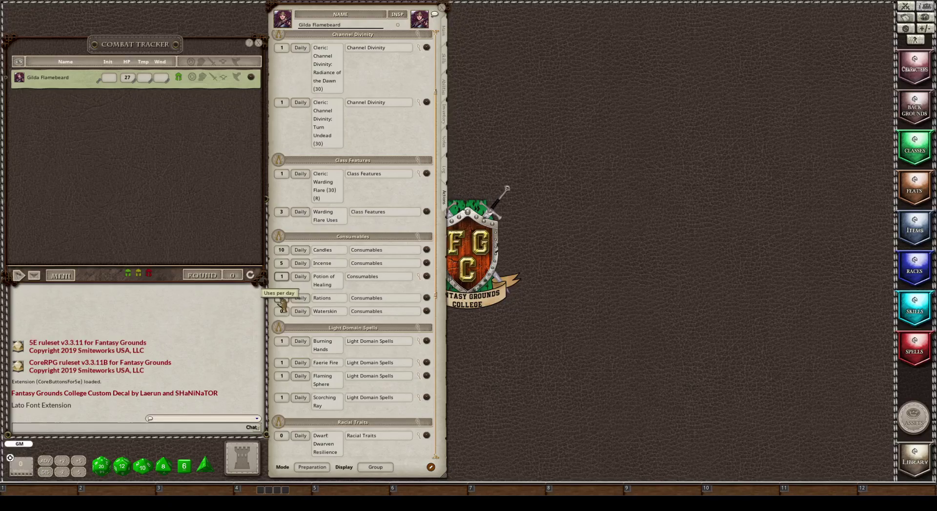
{"action": "left_click", "coordinate": [282, 299]}
{"action": "type", "text": "2"}
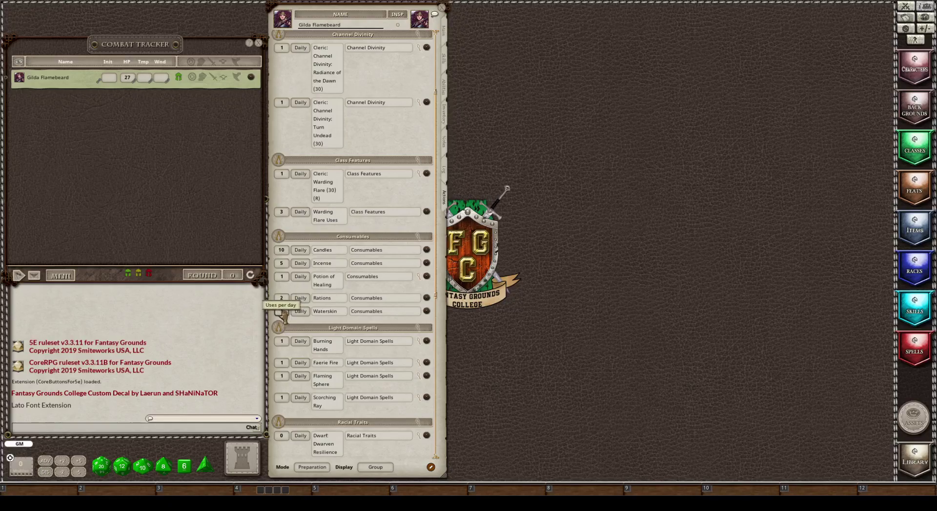
{"action": "left_click", "coordinate": [312, 467]}
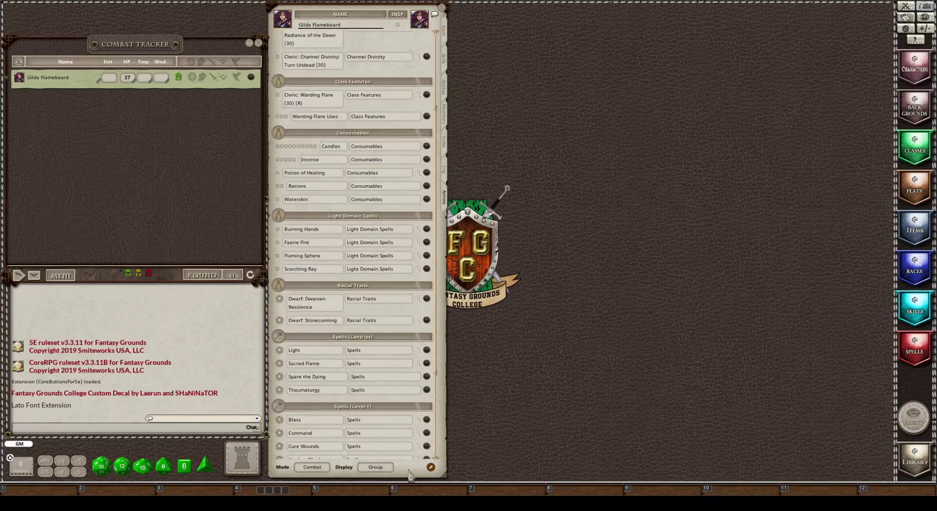
- Switch the powers display from Group to Actions and look over the weapons, power groups and spells
{"action": "left_click", "coordinate": [372, 468]}
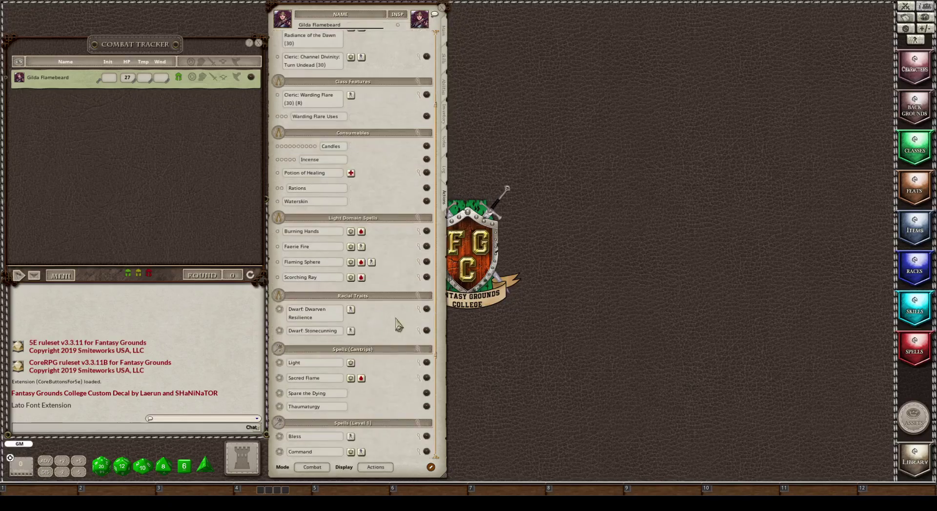
{"action": "scroll", "coordinate": [391, 281], "scroll_direction": "up", "scroll_amount": 3}
{"action": "scroll", "coordinate": [391, 281], "scroll_direction": "up", "scroll_amount": 1}
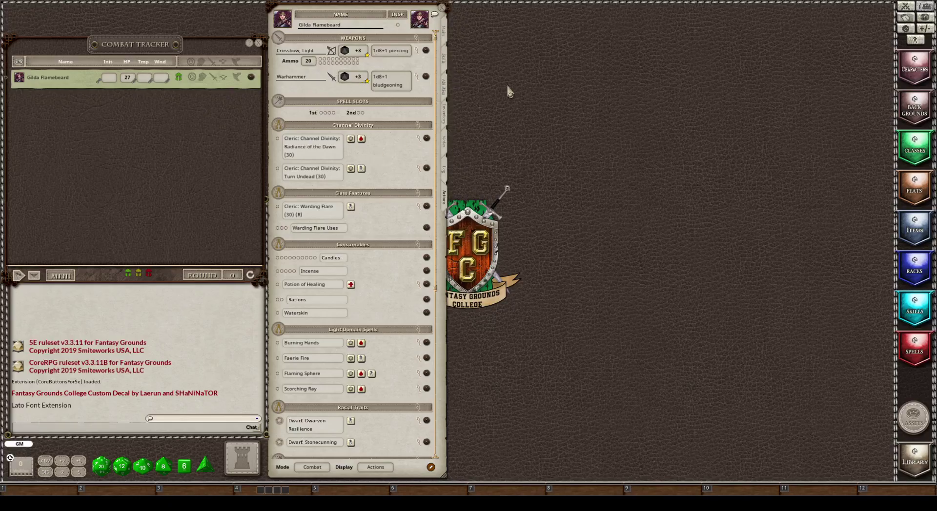
{"action": "scroll", "coordinate": [360, 233], "scroll_direction": "down", "scroll_amount": 6}
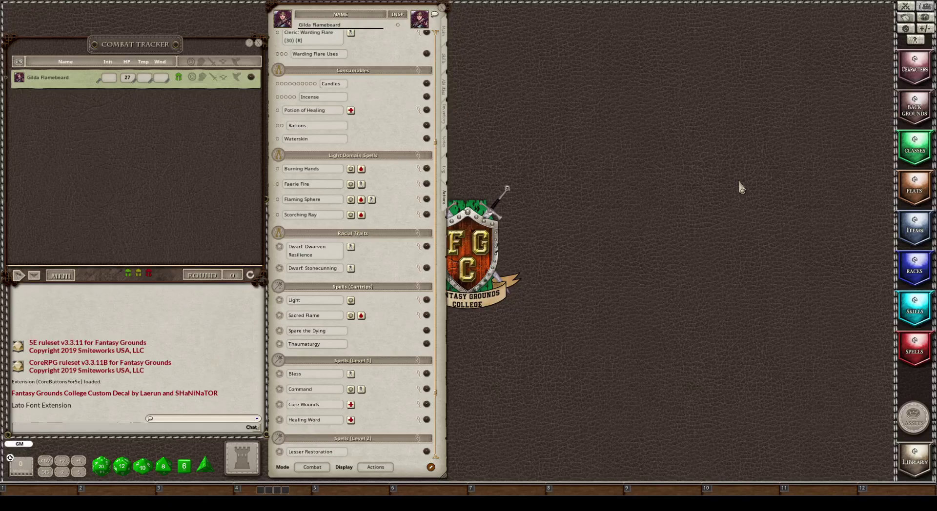